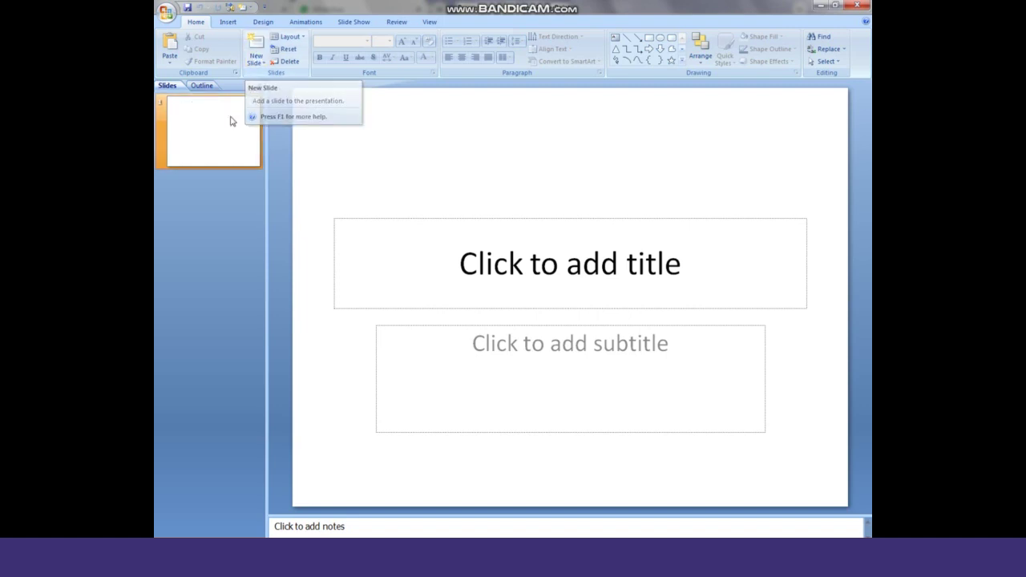
Add three new slides for four in total and return to the blank title slide
left_click(257, 48)
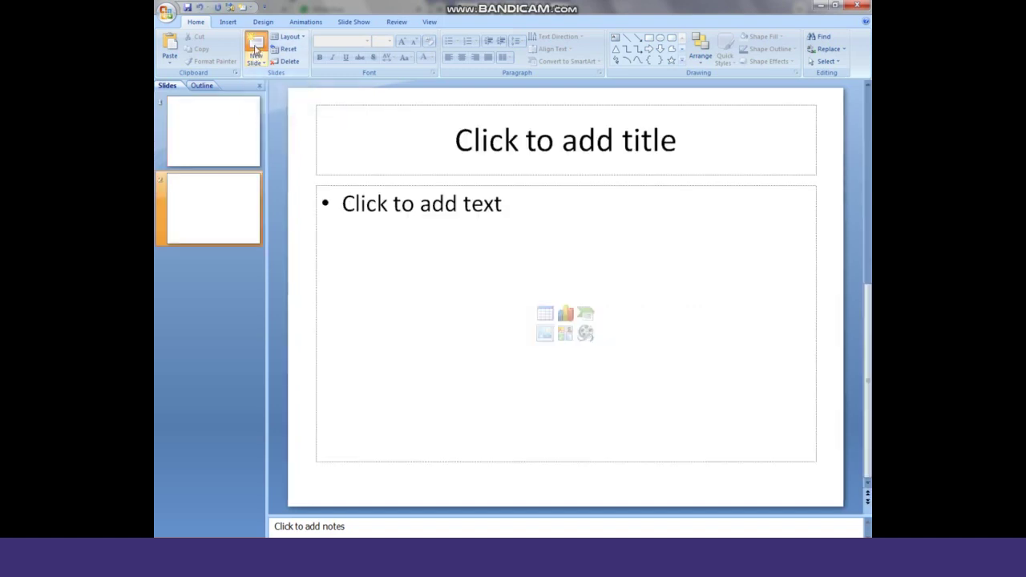
left_click(256, 49)
left_click(255, 49)
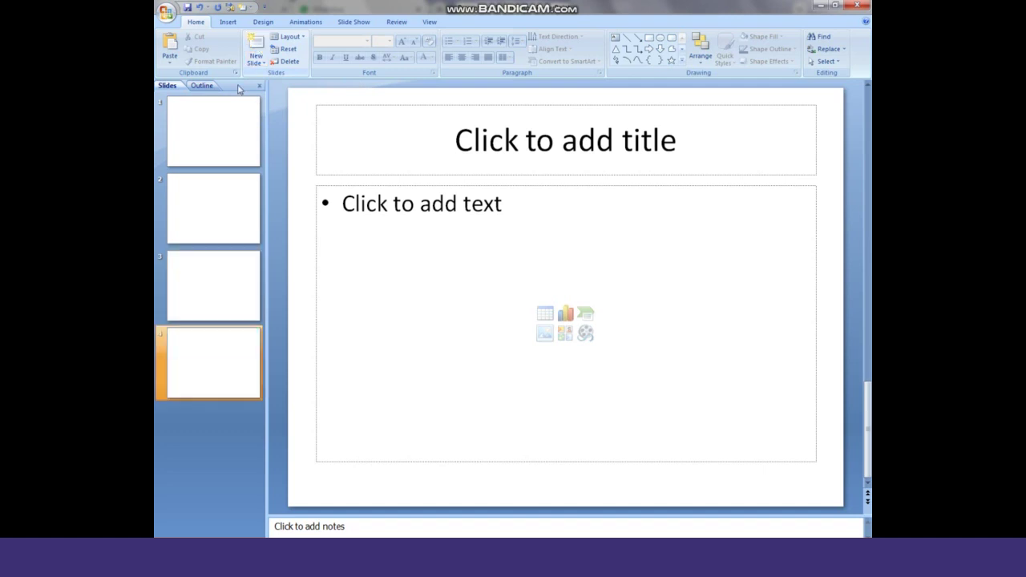
left_click(208, 157)
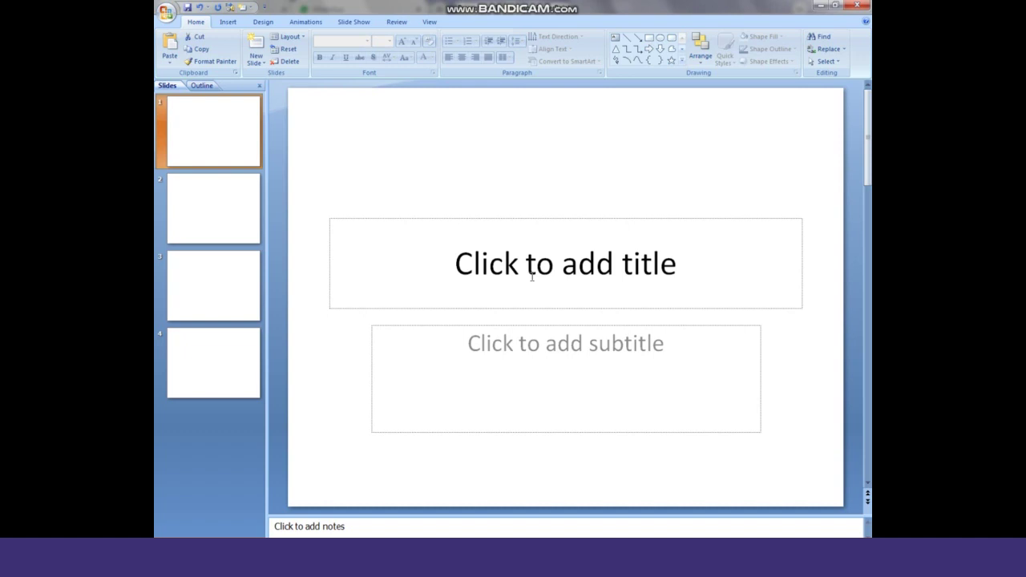
Enter 'COMPUTER' as the title and 'COMPUTER IN MODERN SOCIETY' as the subtitle
left_click(532, 276)
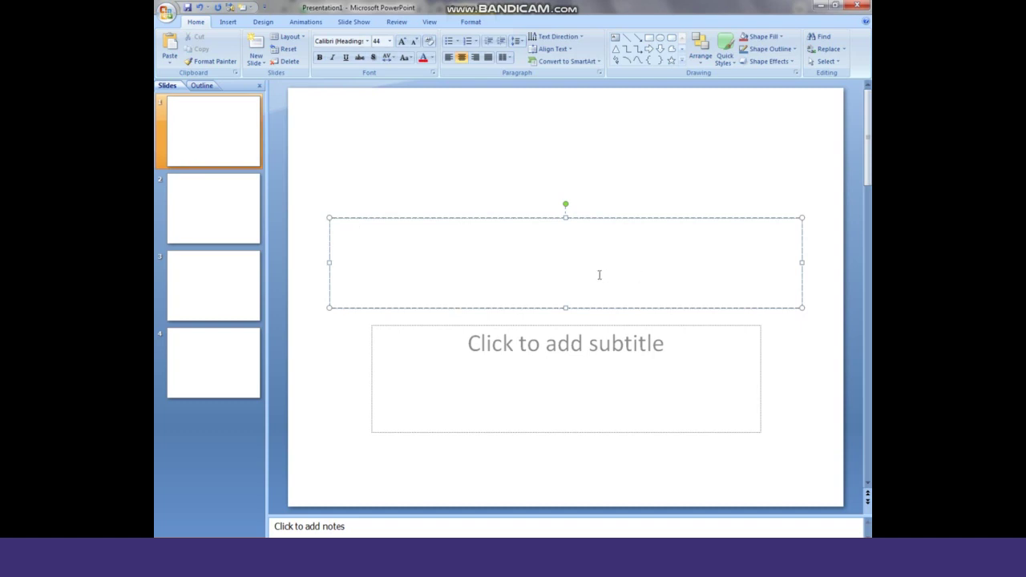
type("cOMPUTER")
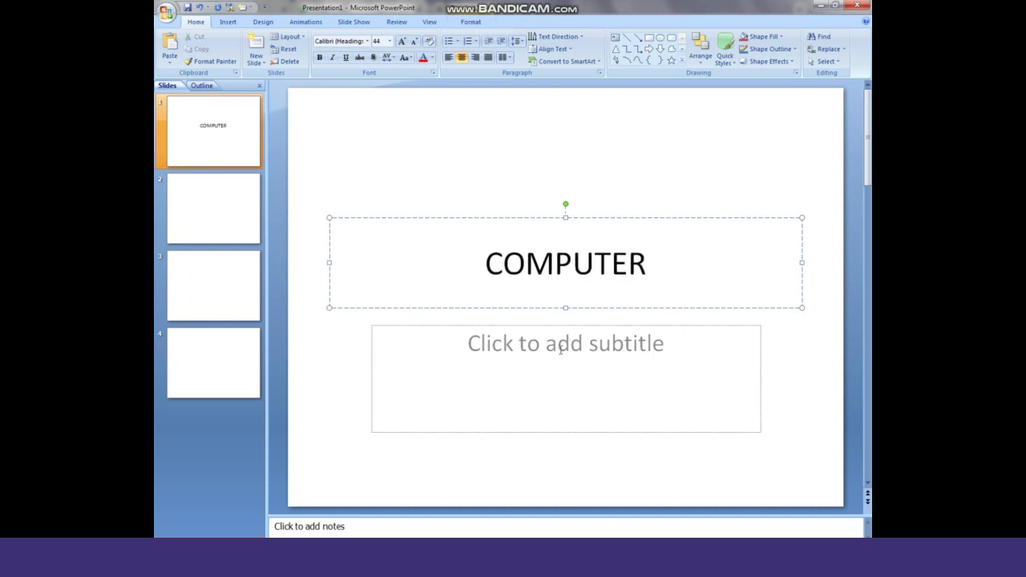
left_click(561, 349)
type("c")
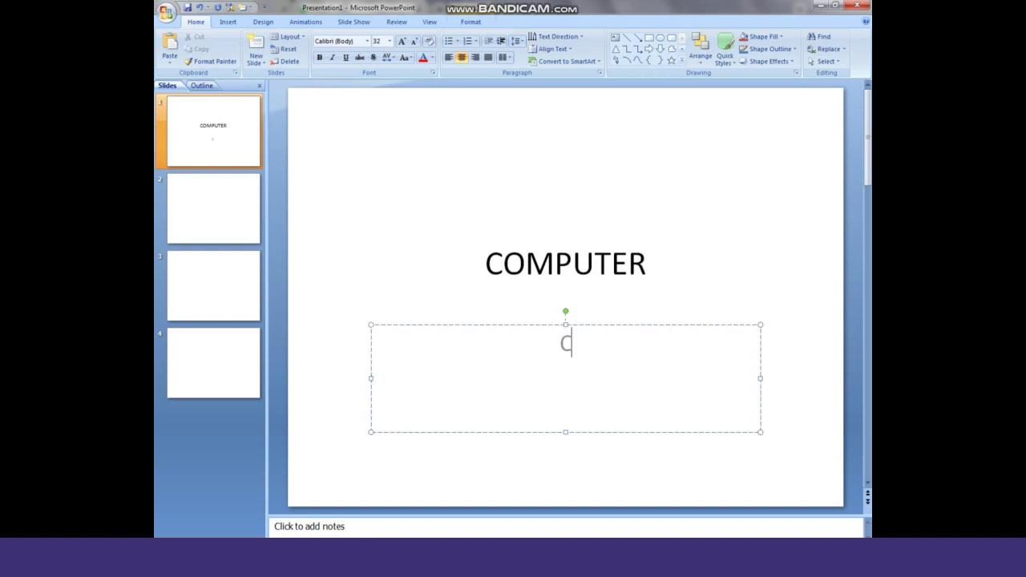
type("OMPUTER IN MODER")
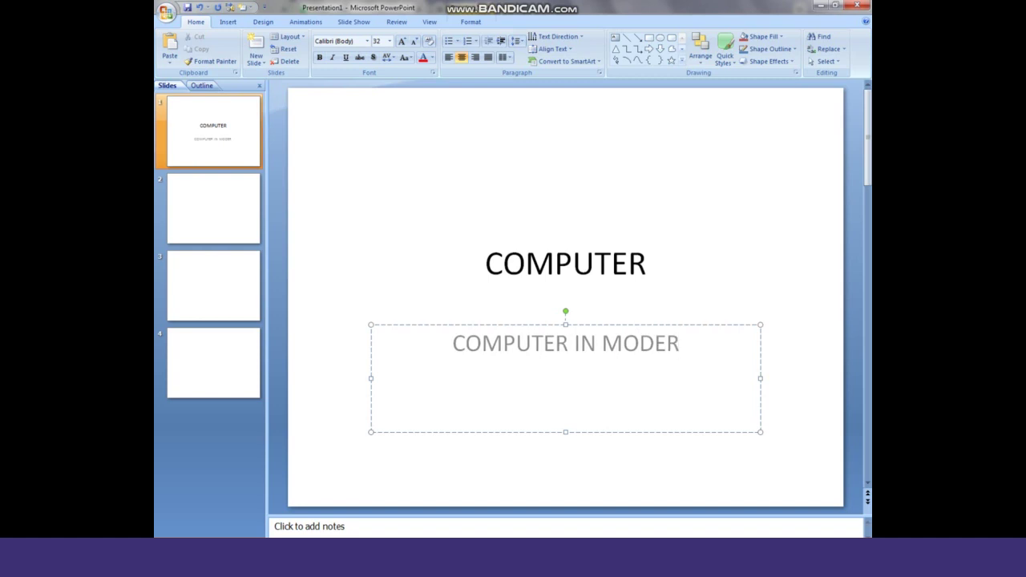
type("N SOCIETY")
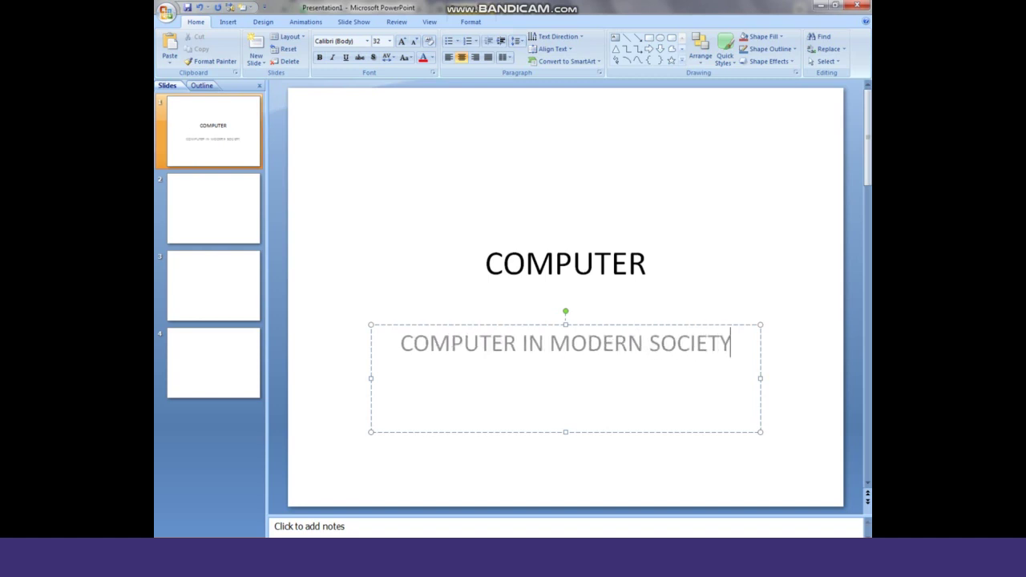
left_click(223, 207)
Title slide 2 'COMPUTER COMPONENTS'
left_click(506, 152)
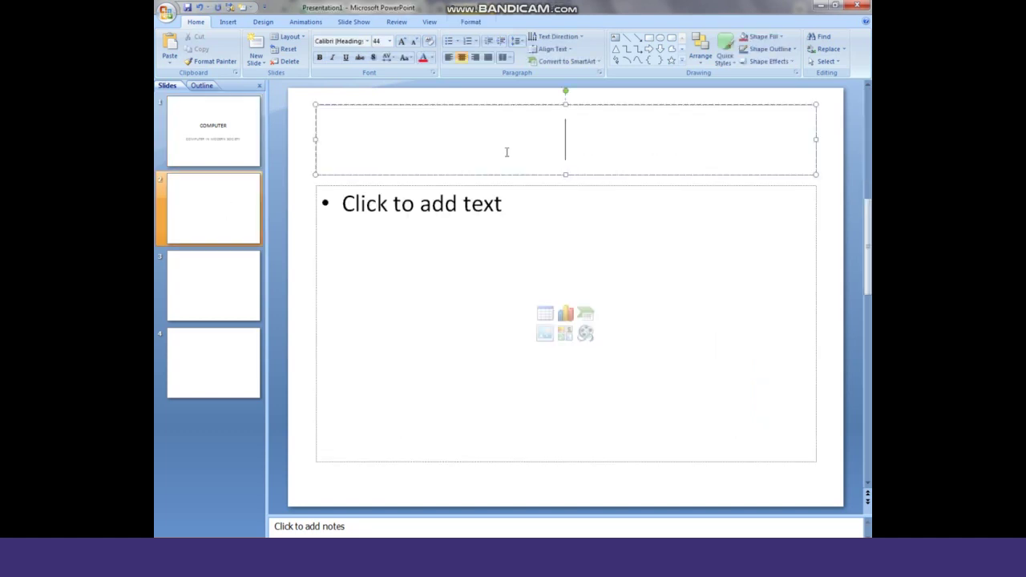
type("COMPUTER ")
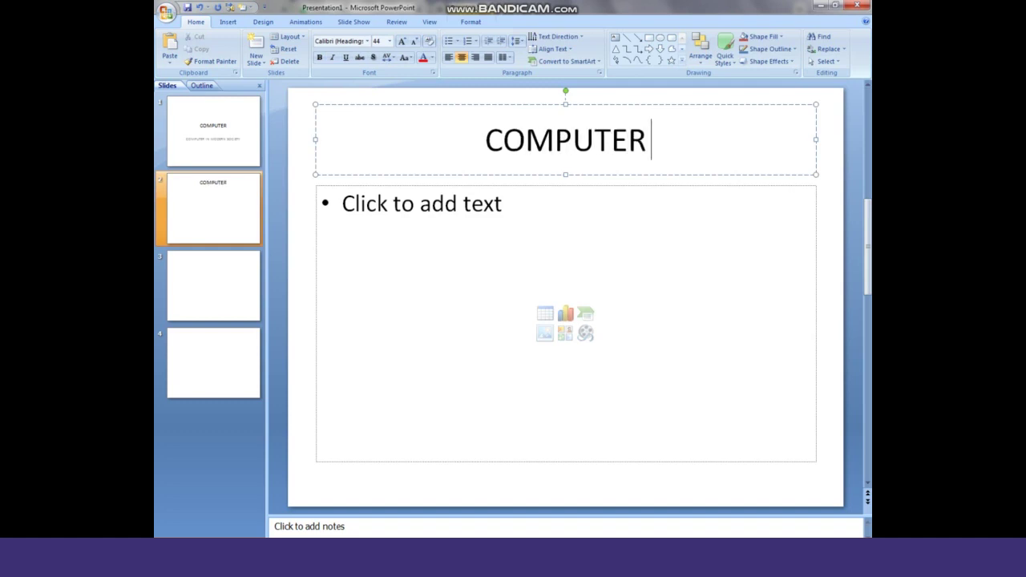
type("O")
key("BackSpace")
key("BackSpace")
type("C")
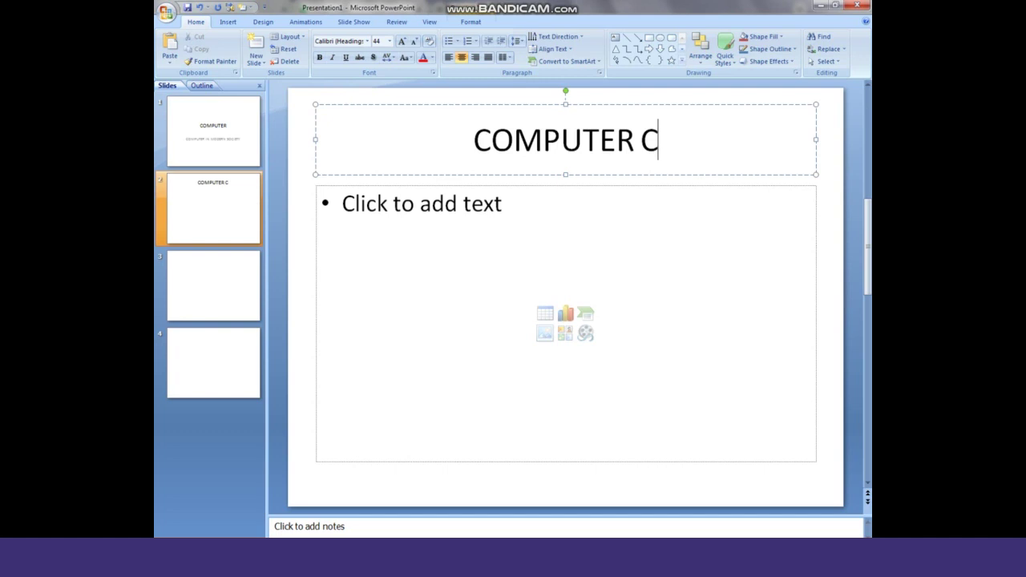
type("OMPONENTS")
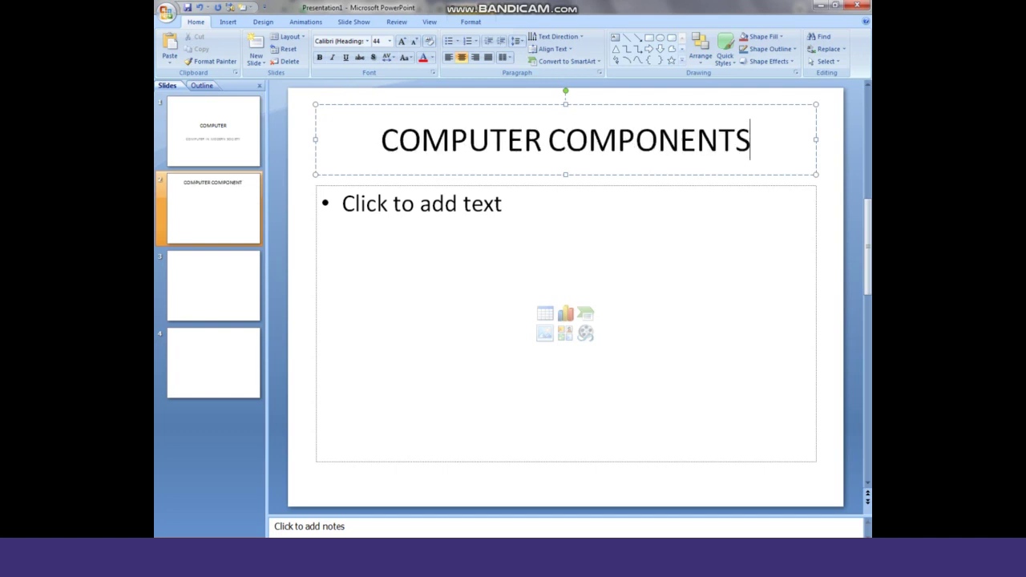
Add the bullets HARDWARE and SOFTWARE to slide 2's body
left_click(382, 206)
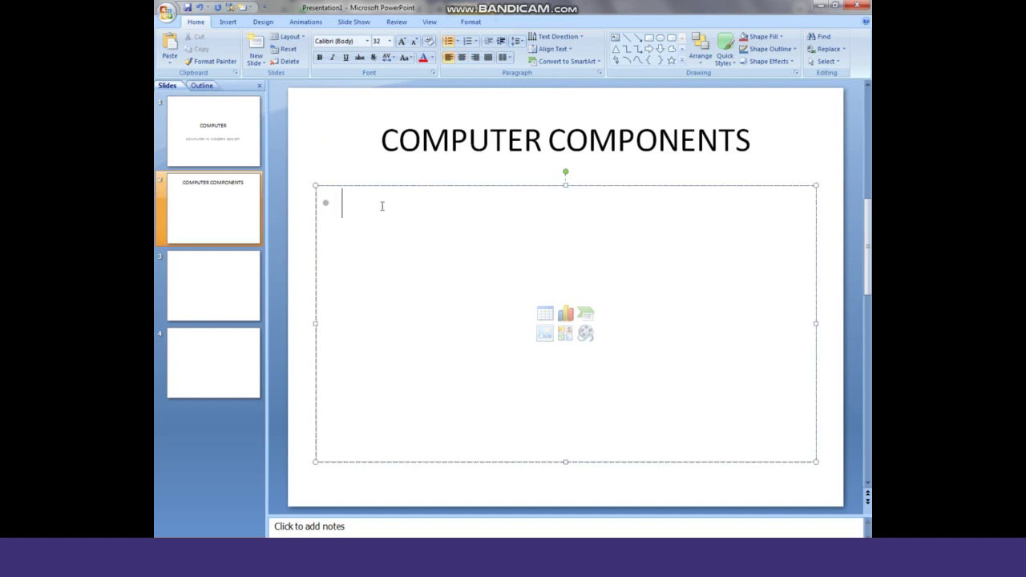
type("HA")
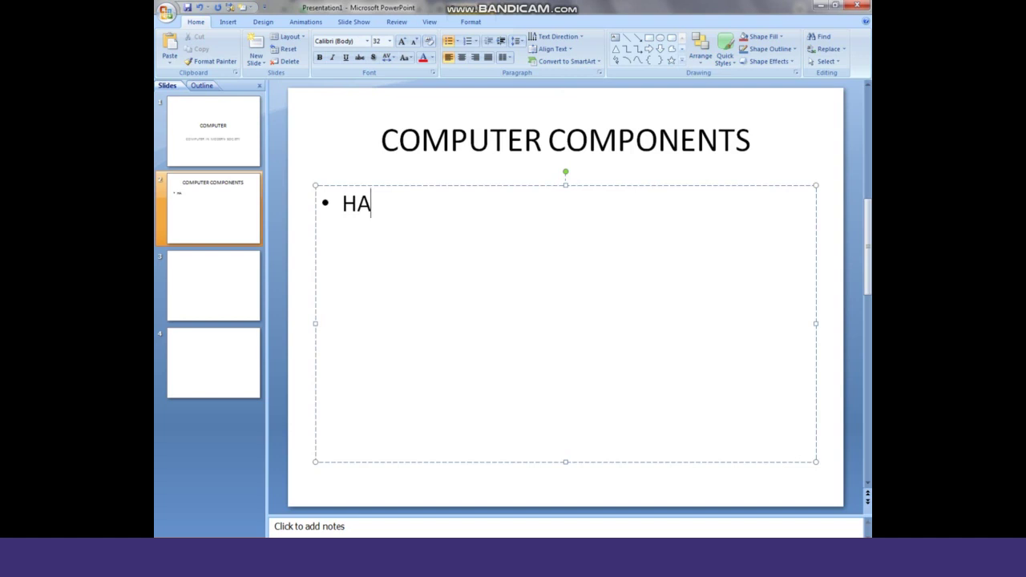
type("RDWA")
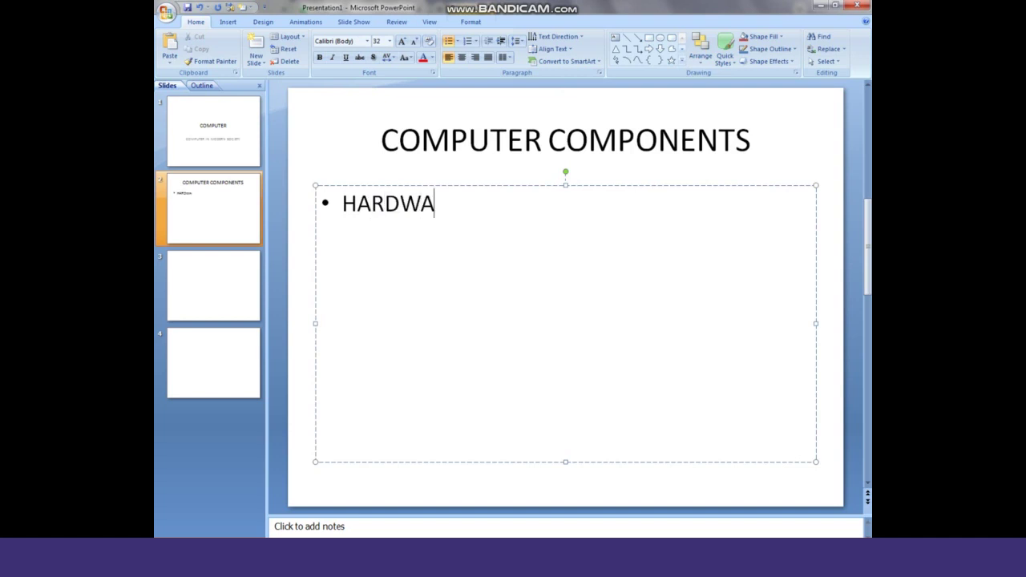
type("RE")
key("Return")
type("SOFTWA")
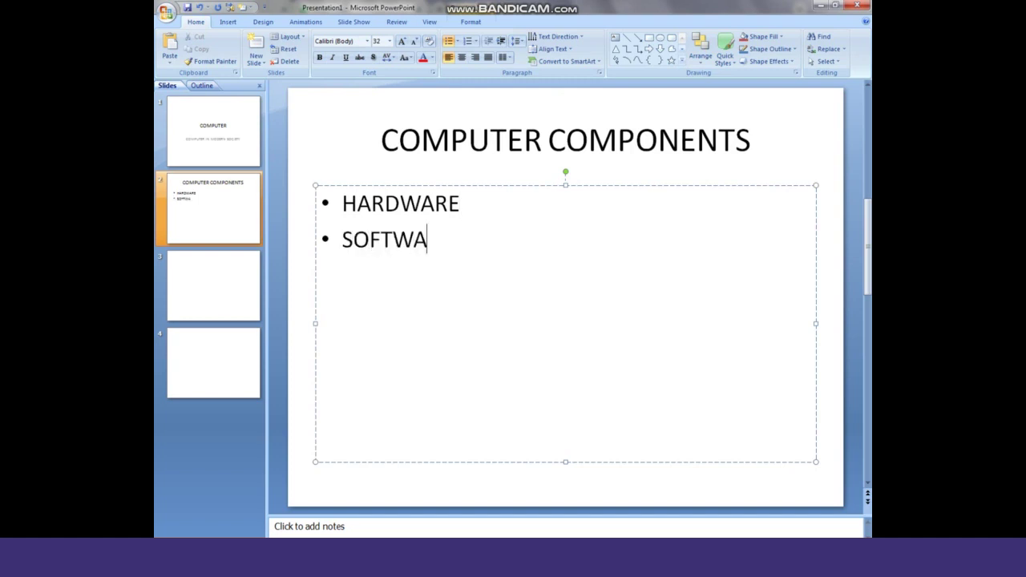
type("RE")
Title slide 3 'ADVANTAGES OF COMPUTER'
left_click(231, 268)
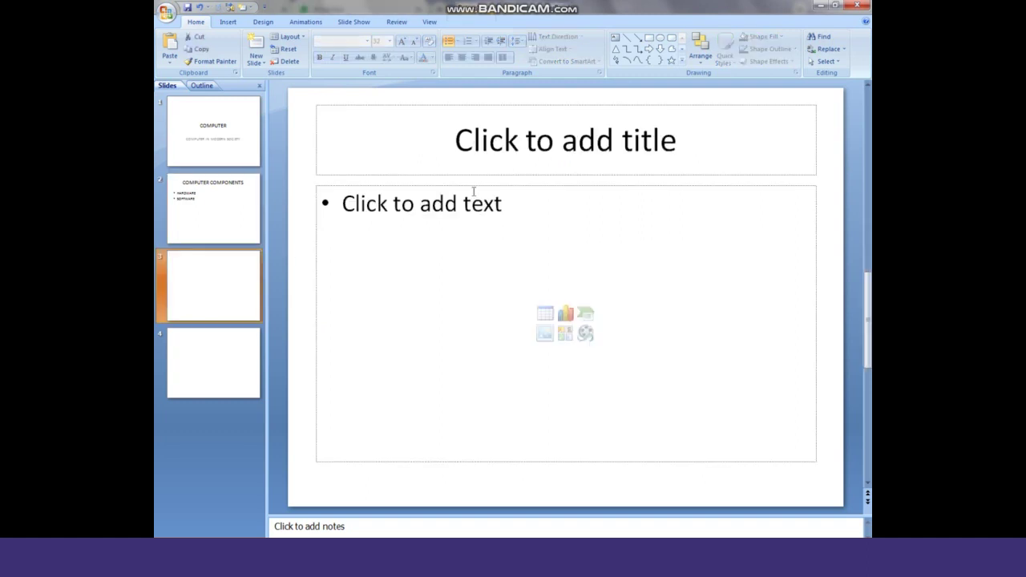
left_click(544, 140)
type("AD")
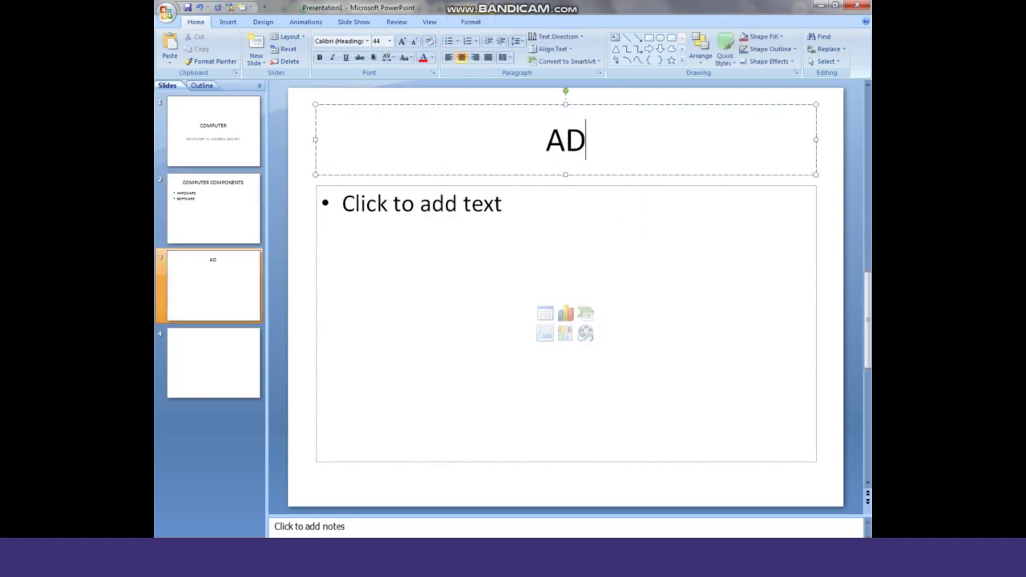
type("VANTAGES OF COMPUTER")
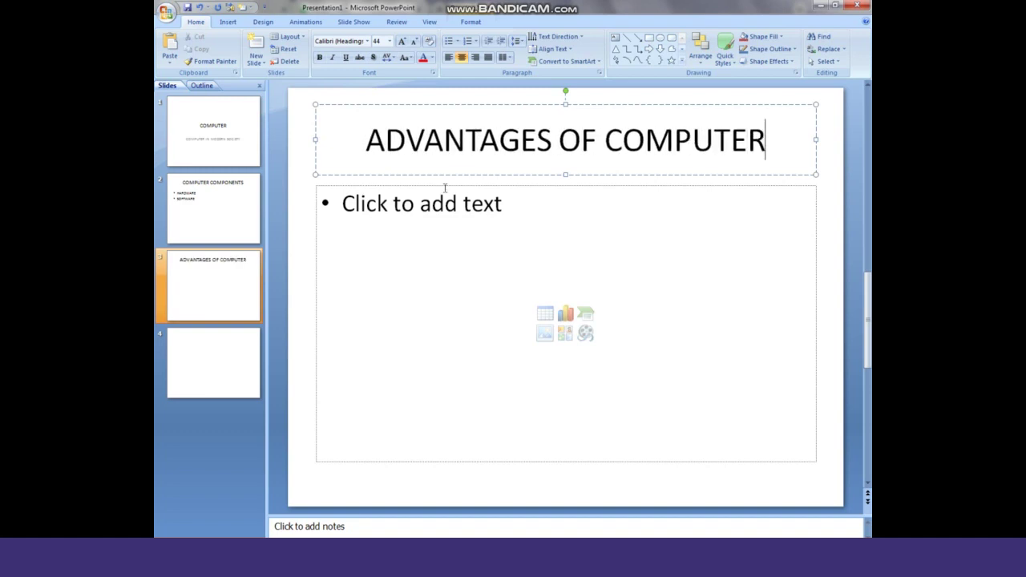
Add the bullets 'COMPUTER SAVES TIME' and 'THE WORK OF COMPUTER IS ACCURATE'
left_click(406, 207)
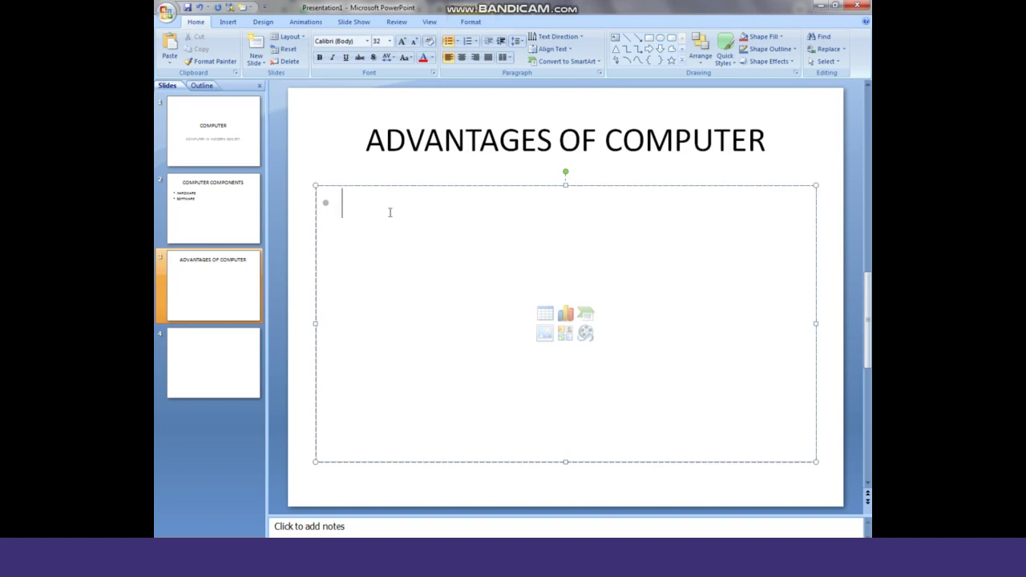
type("COMPUTER SAVES TIME")
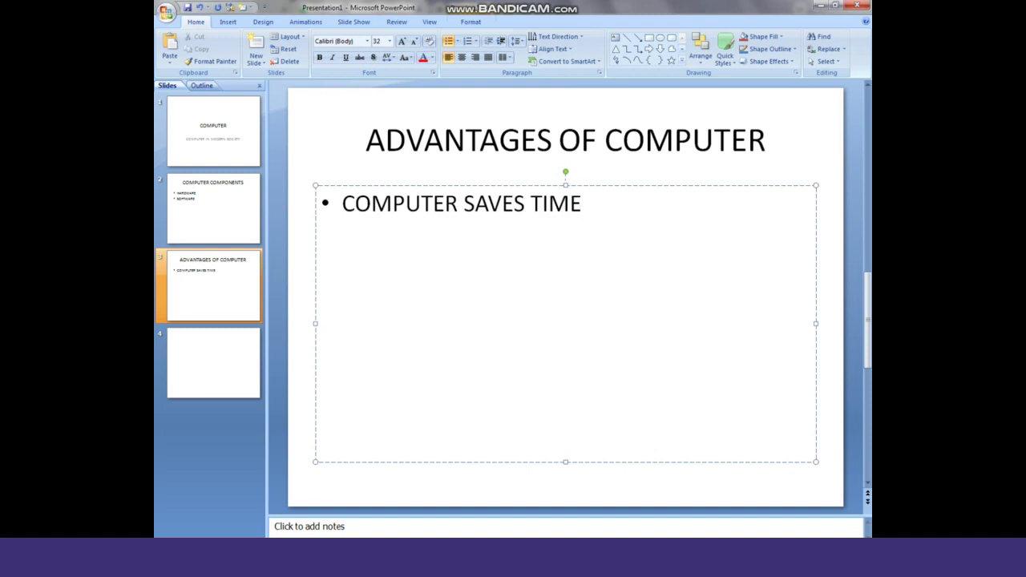
key("Return")
type("TH")
type("E WORK OF COMP")
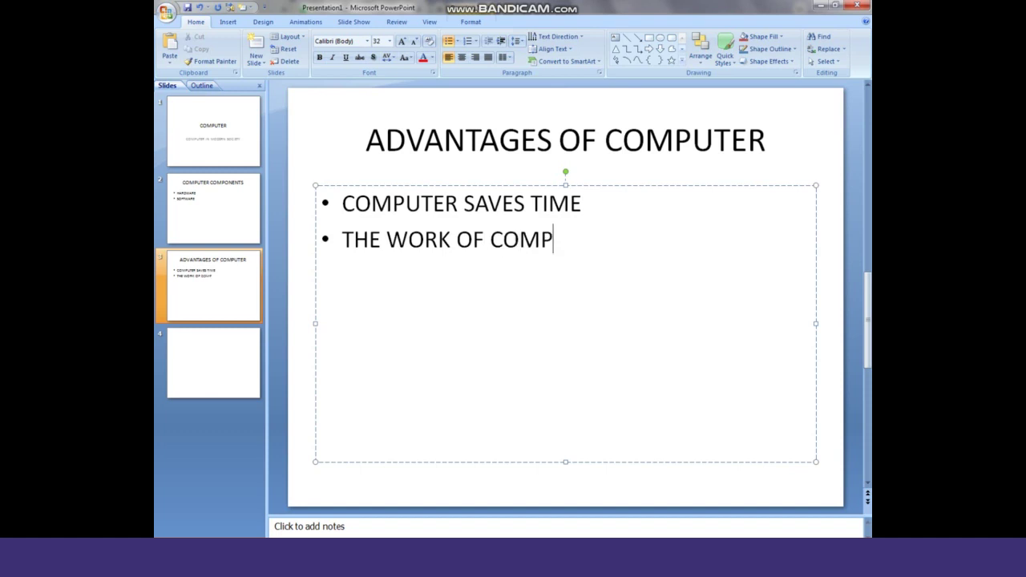
type("UTER IS A")
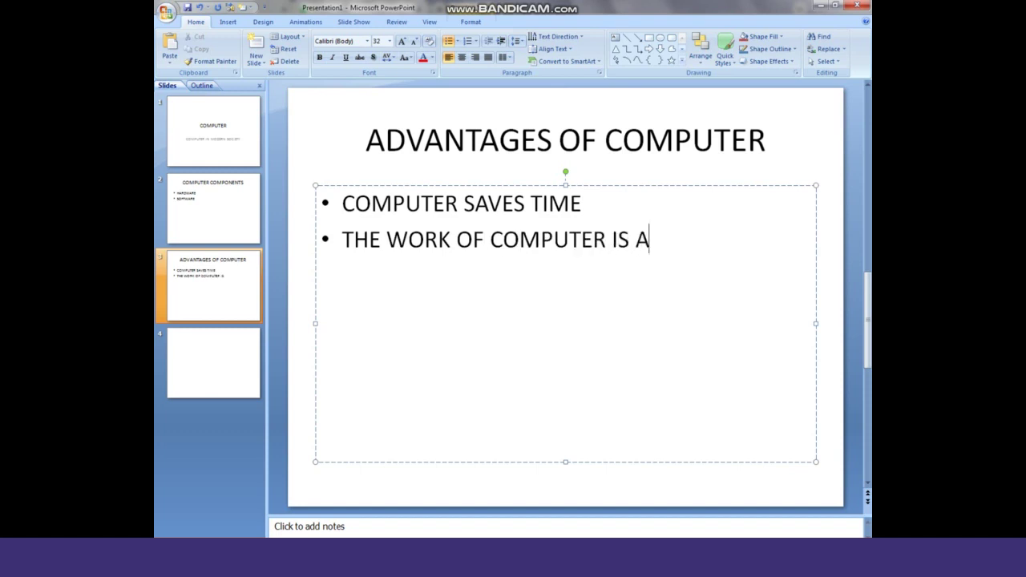
type("CCURATE")
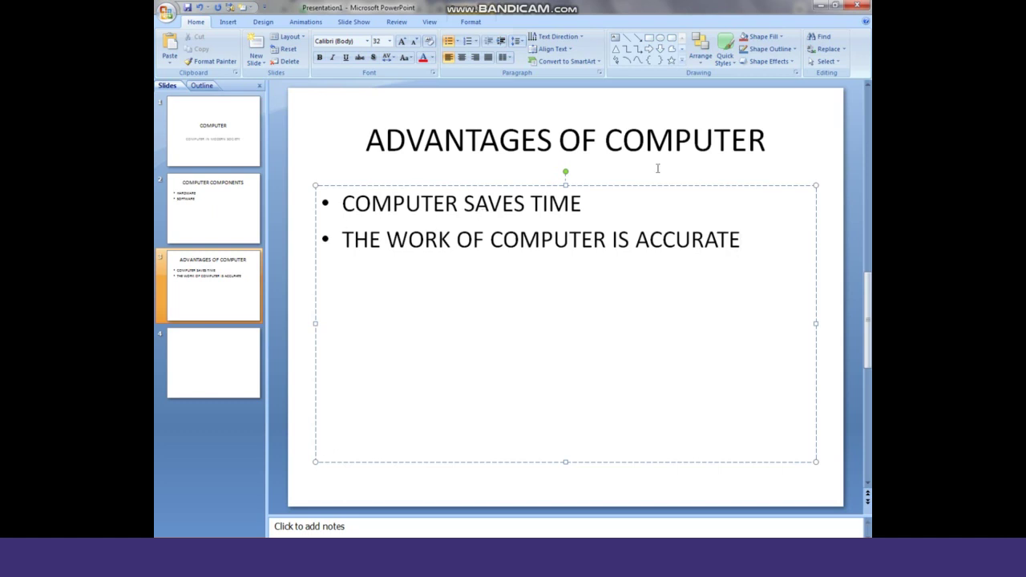
key("Return")
Title slide 4 'DISADVANTAGES OF COMPUTER'
left_click(226, 340)
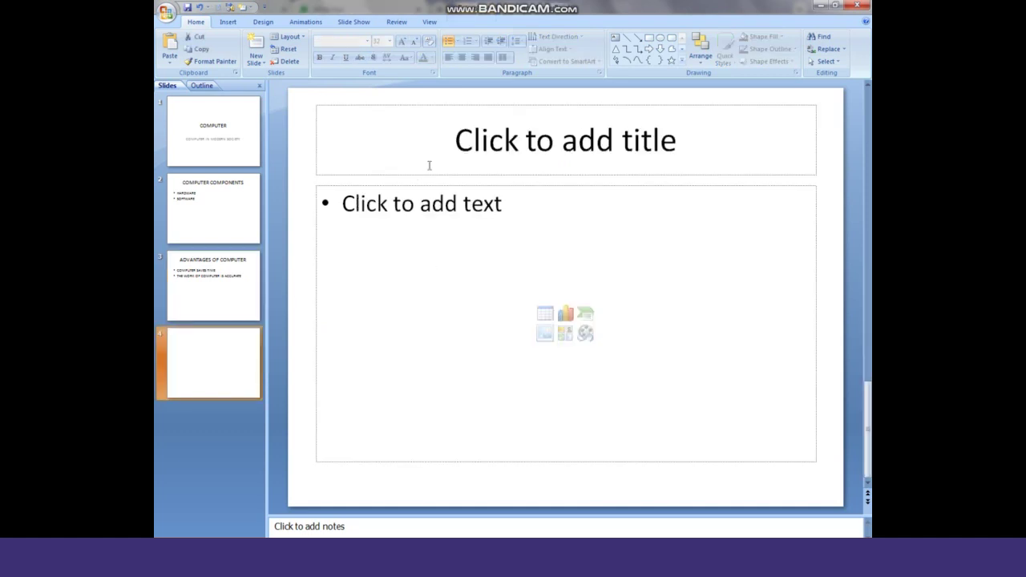
left_click(470, 141)
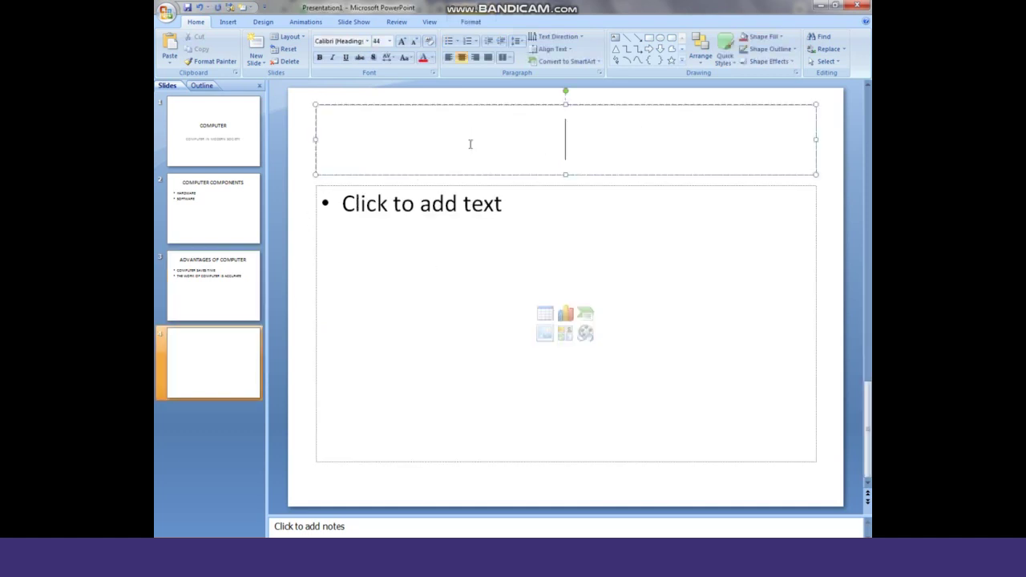
type("DIS")
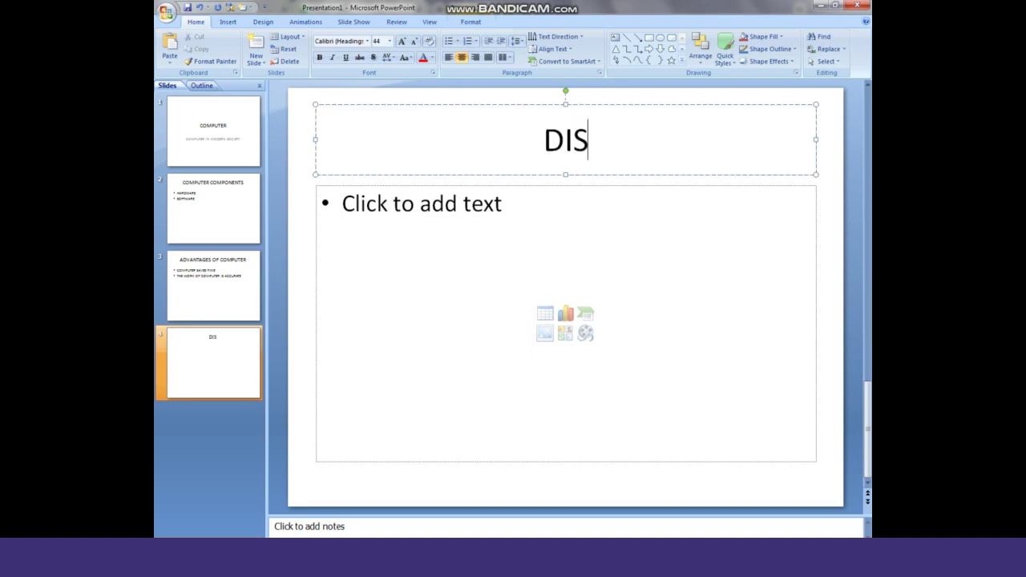
type("ADVA")
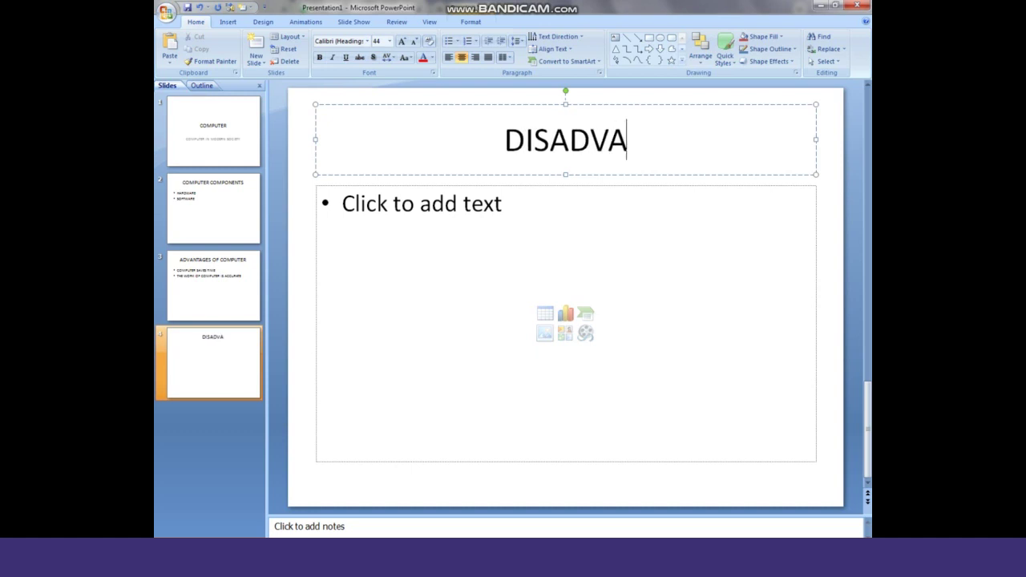
type("NTA")
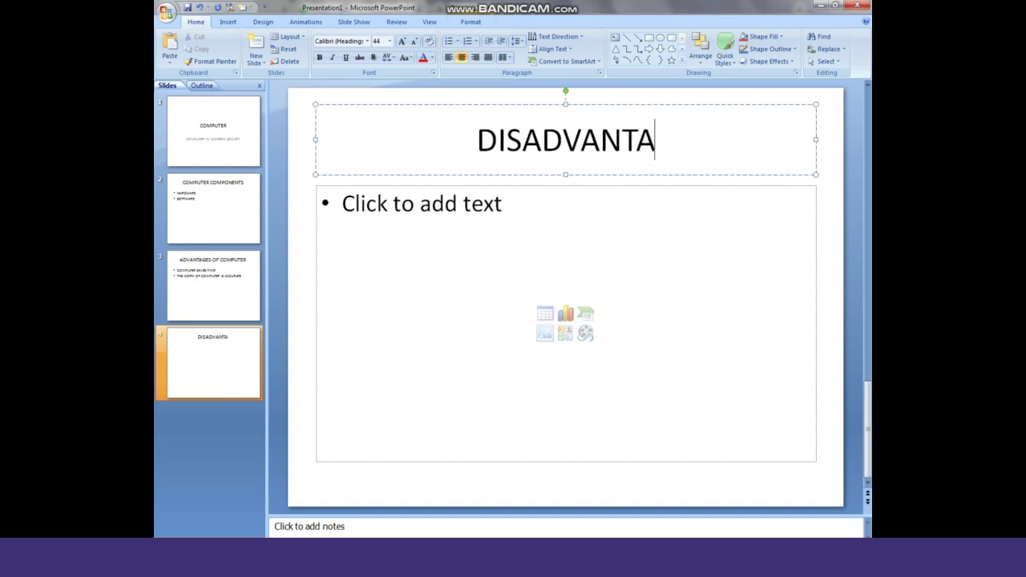
type("GES ")
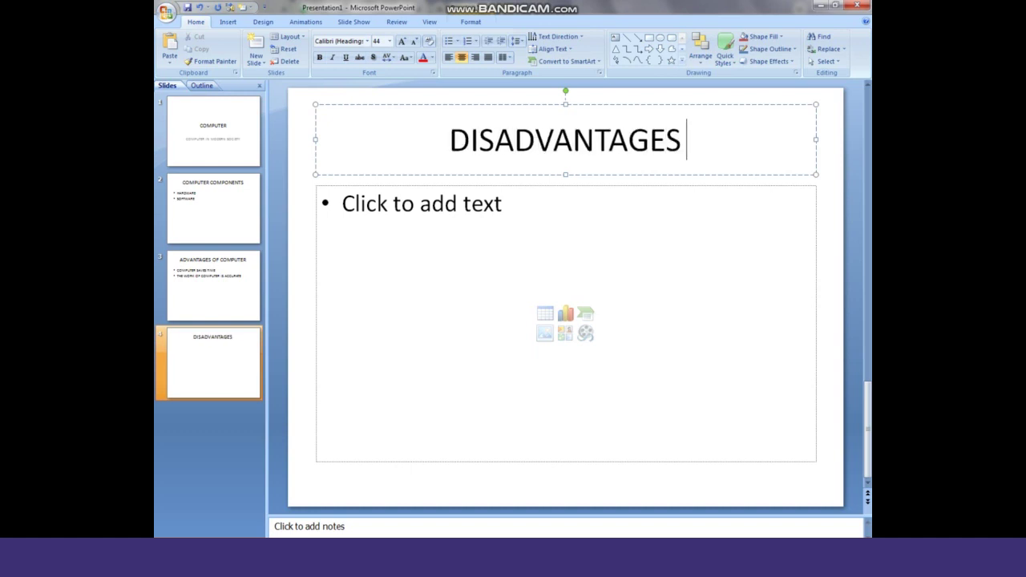
type("OF COMPUTER")
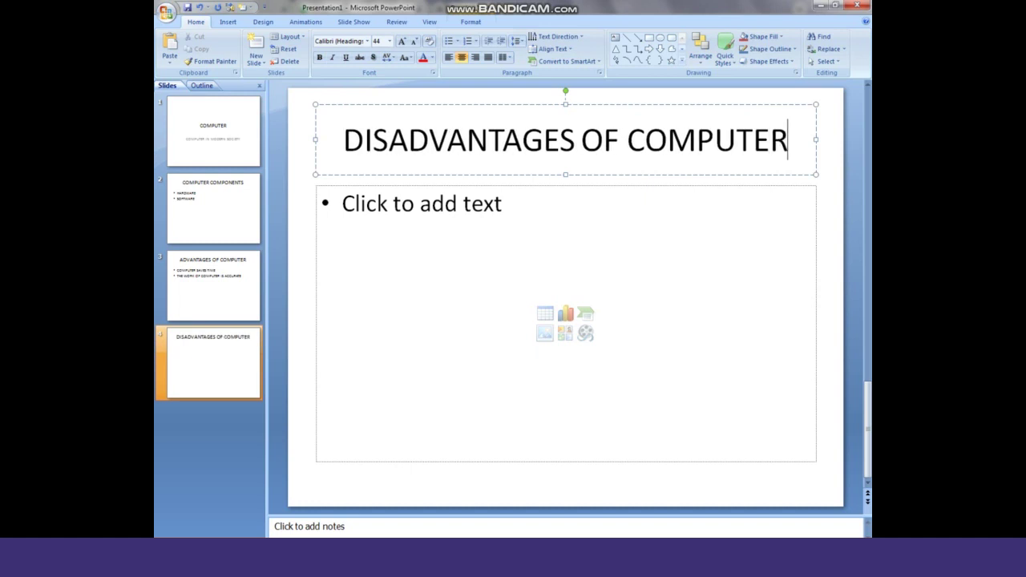
Add bullets 'COMPUTERS ARE EXPENSIVE TO BUY AND TO MAINTAIN' and 'COMPUTER WORK CAN AFFECTED BY VIRUSES'
left_click(408, 221)
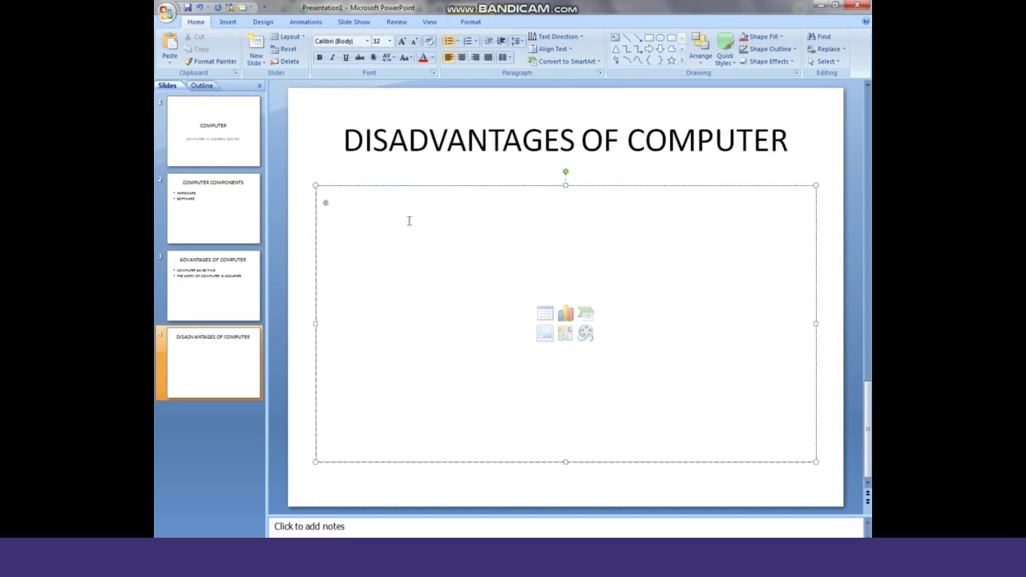
type("THY")
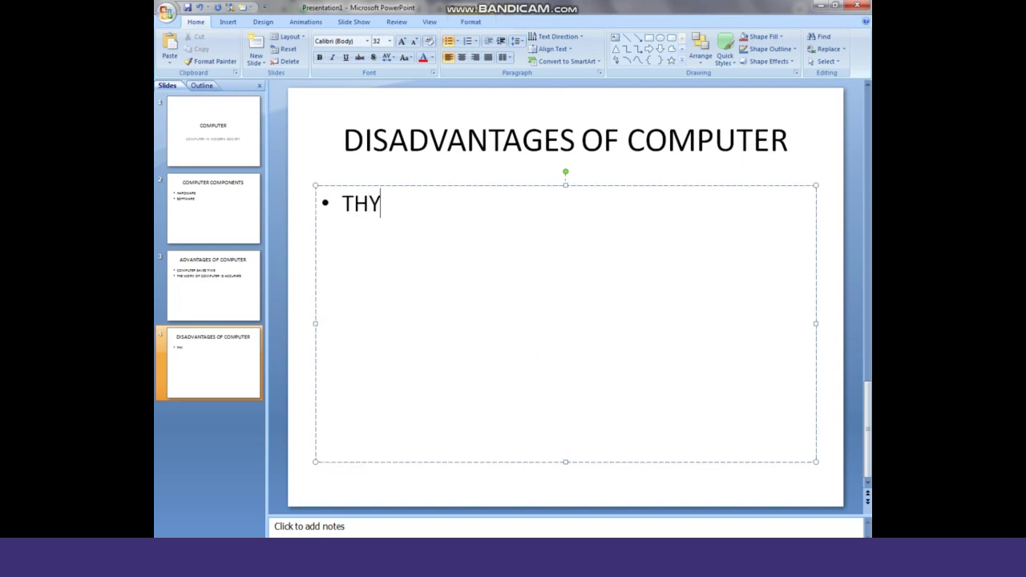
key("BackSpace")
key("BackSpace")
key("BackSpace")
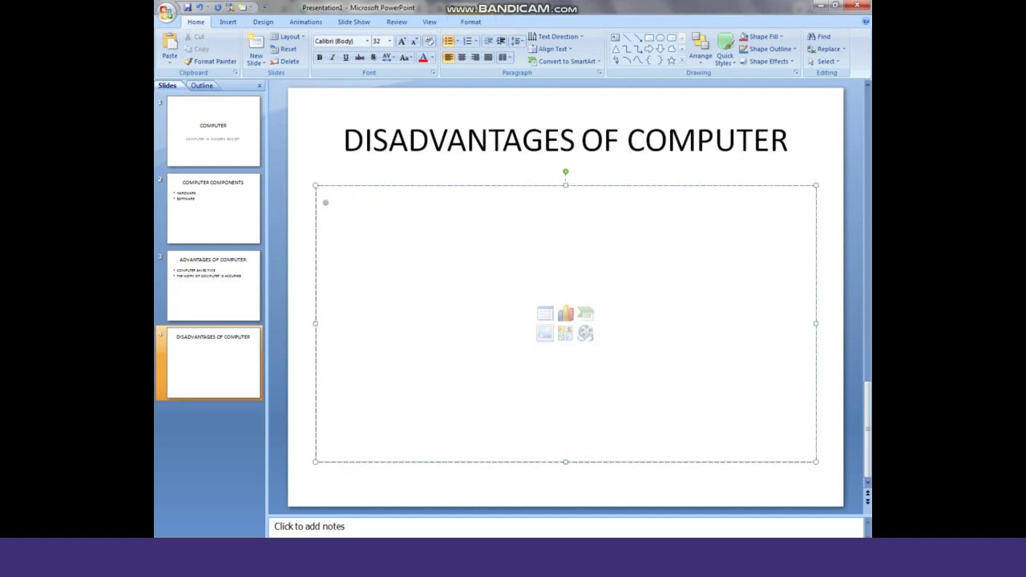
type("COMPUTER")
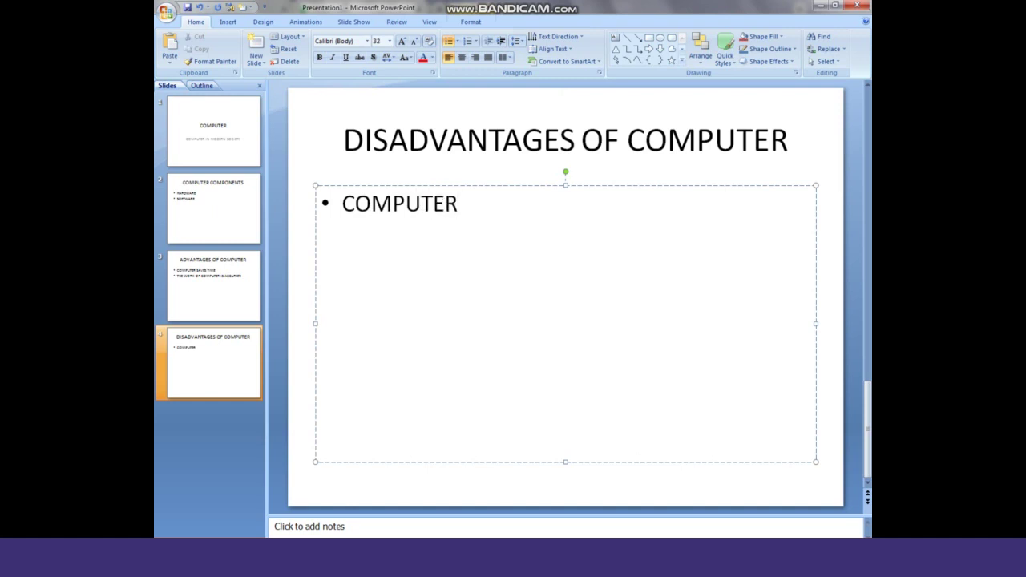
type("S ARE EXPENSIVE TO")
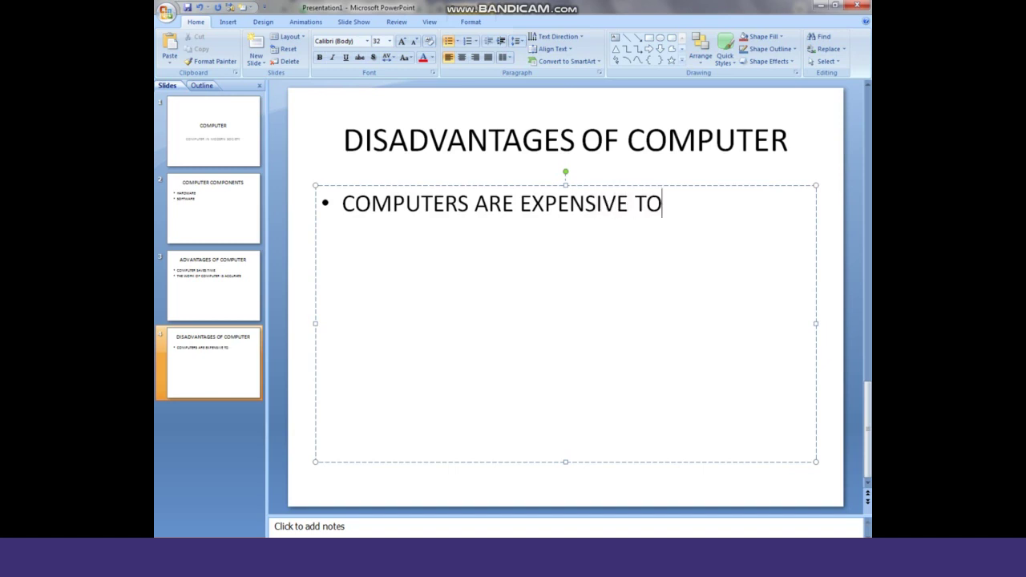
type(" B")
type("UY A")
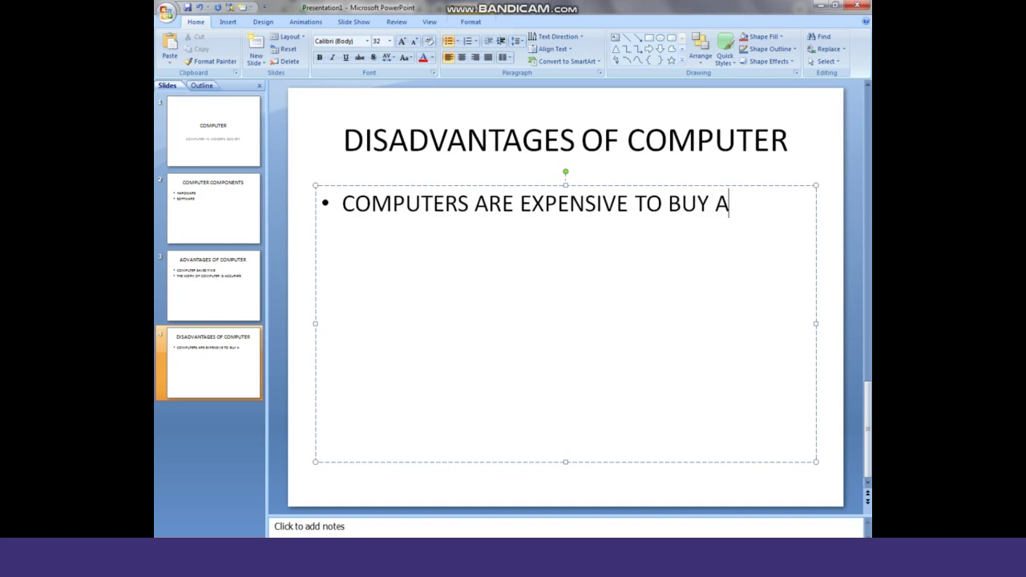
type("ND TO MAINTAIN")
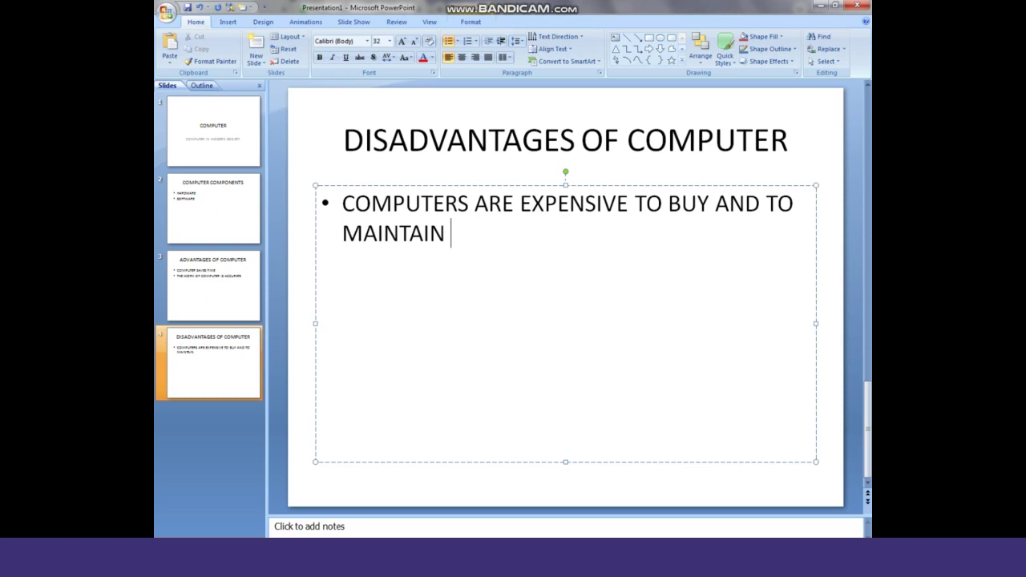
key("Return")
type("COMPU")
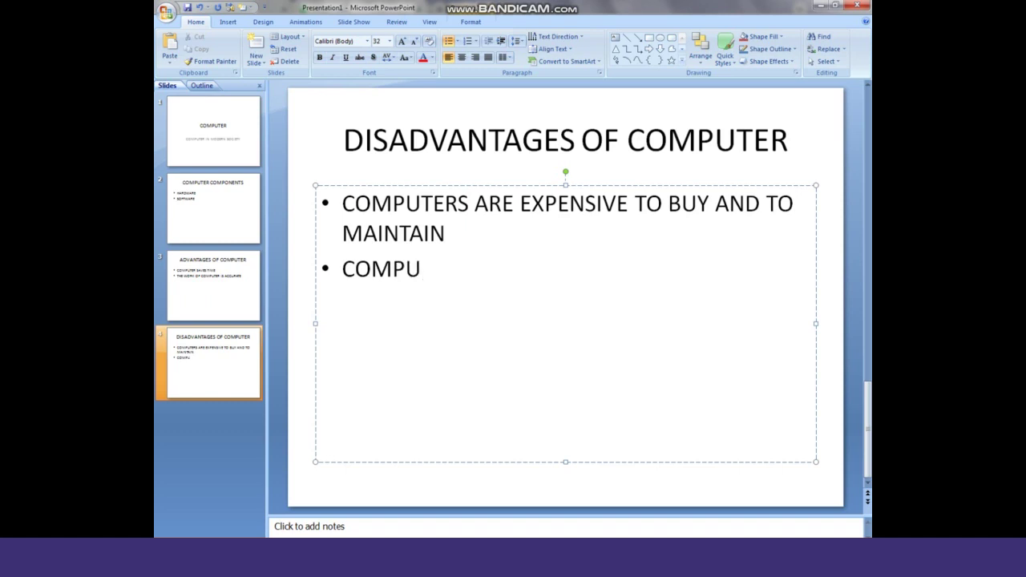
type("TER")
type(" WORK ")
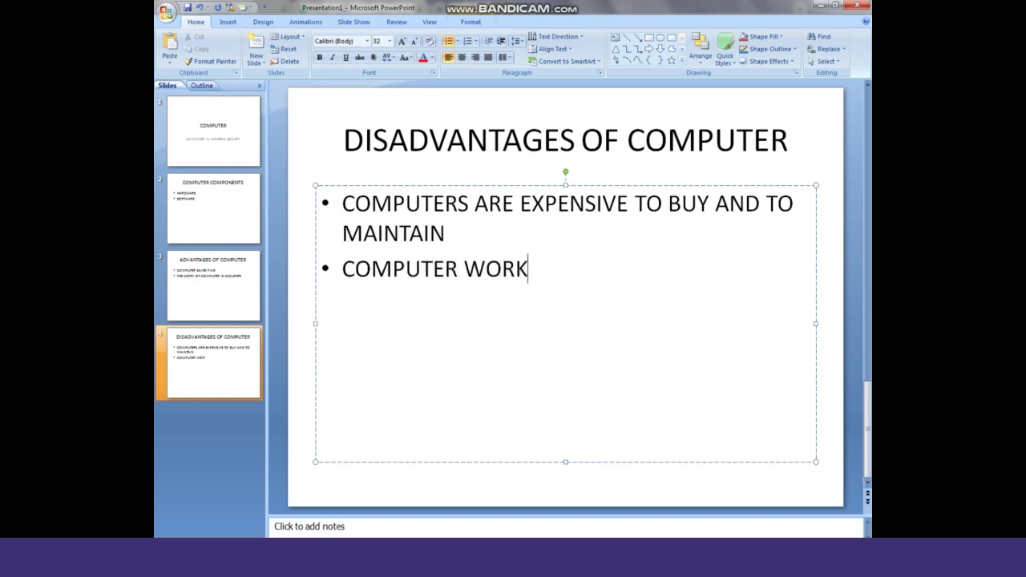
type("CAN ")
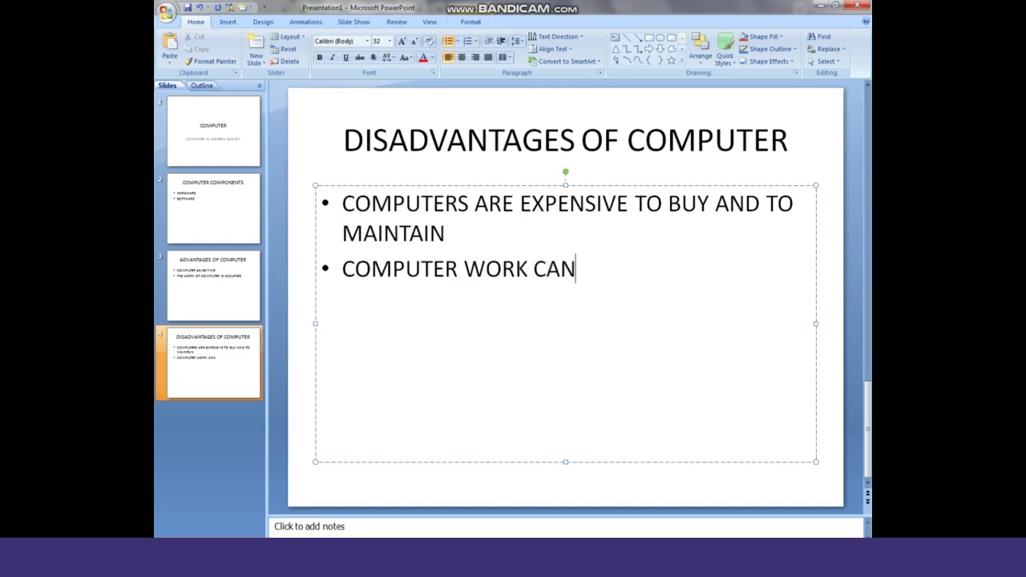
type("AFFECTED BY VIRUSES")
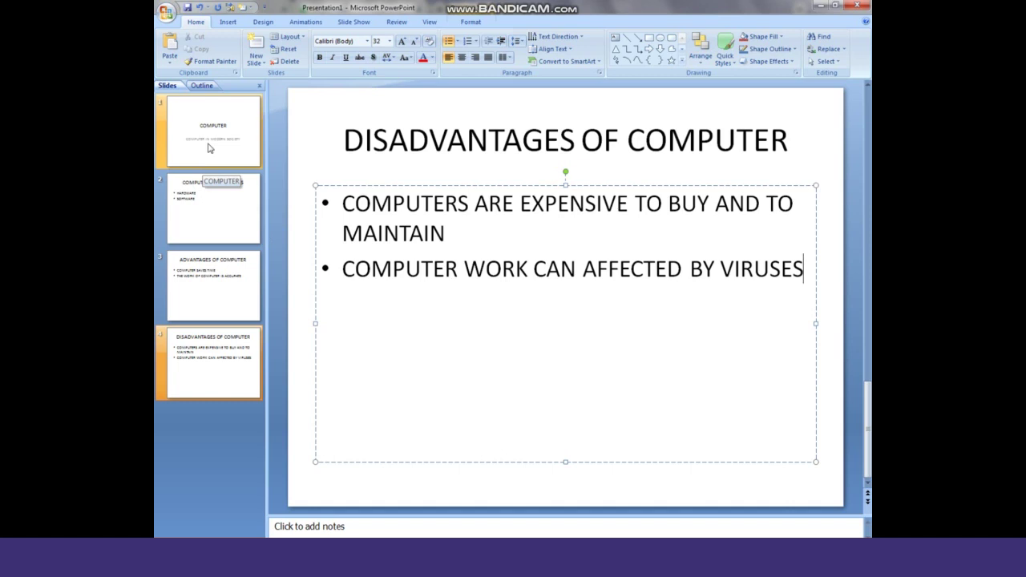
Apply the Opulent design theme to the presentation from the Themes gallery
left_click(212, 144)
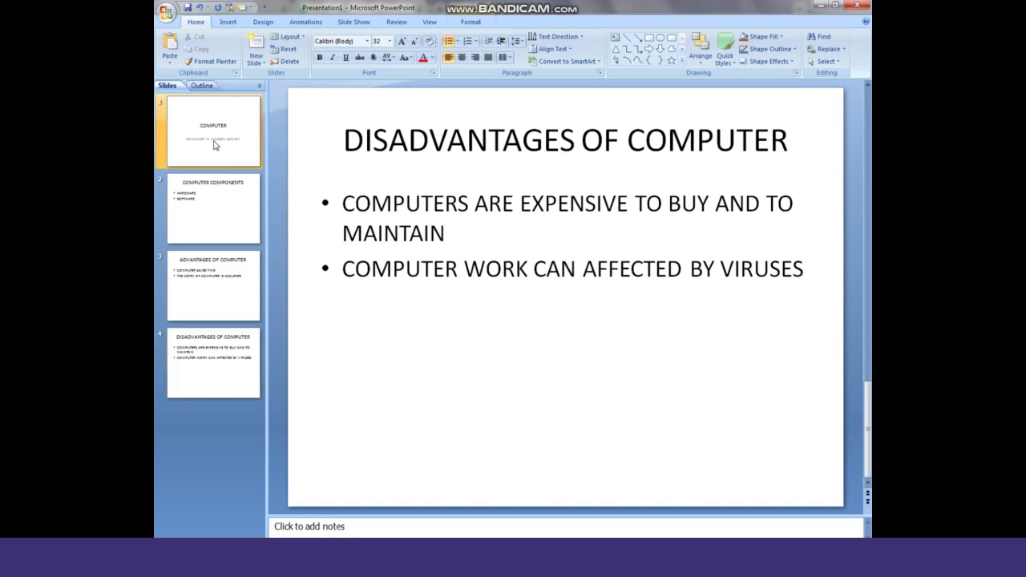
left_click(222, 186)
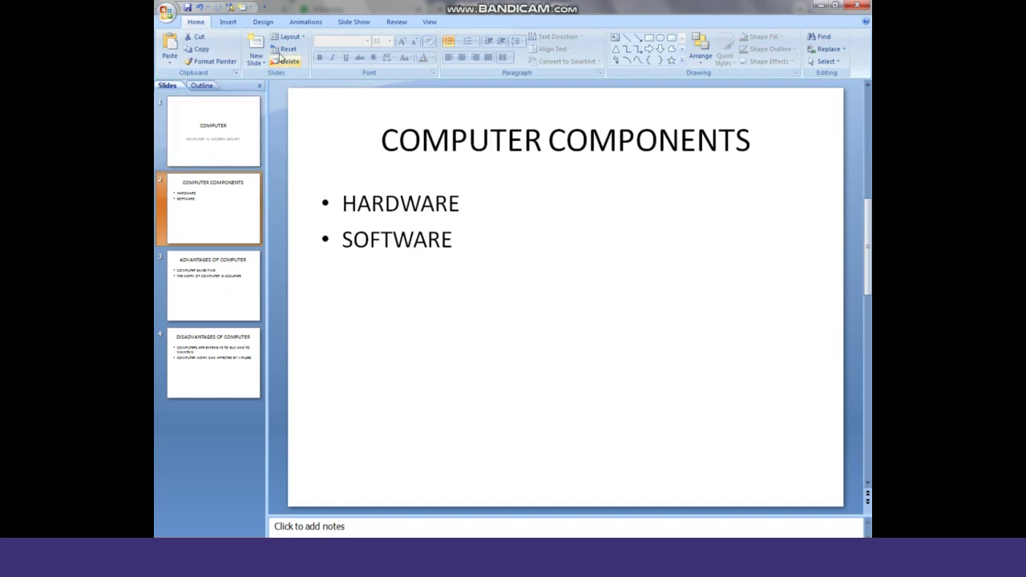
left_click(264, 24)
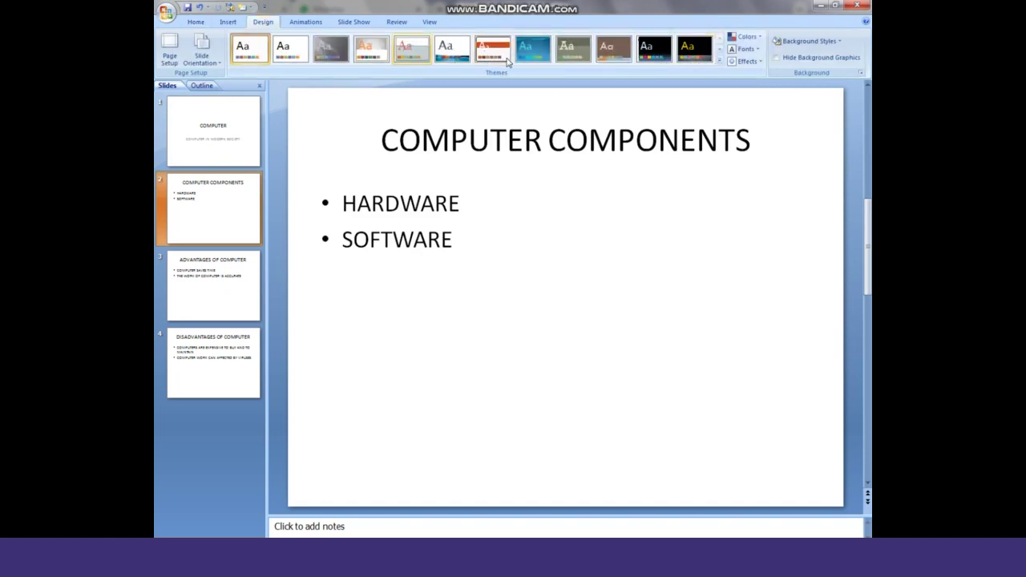
left_click(719, 61)
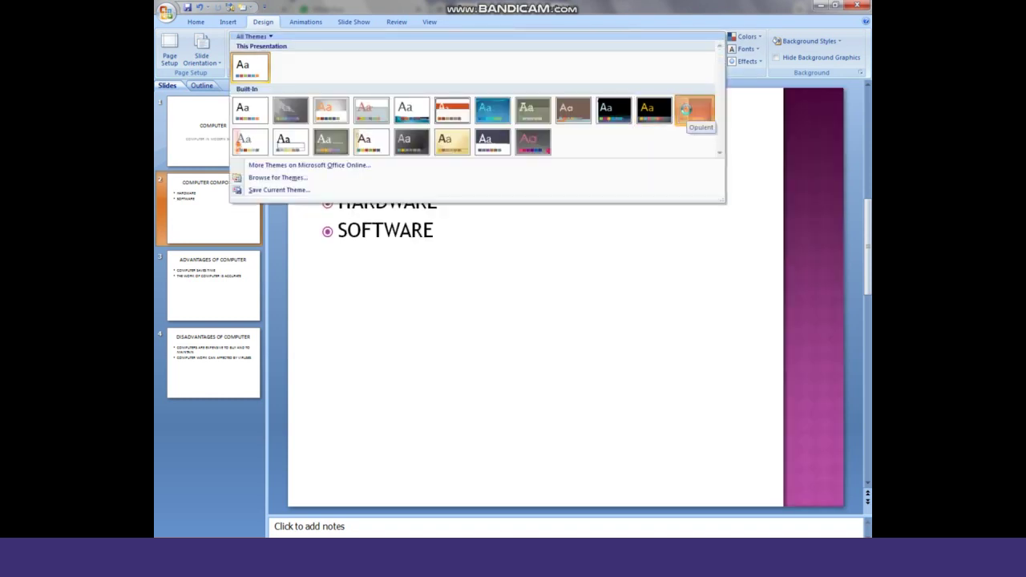
left_click(691, 112)
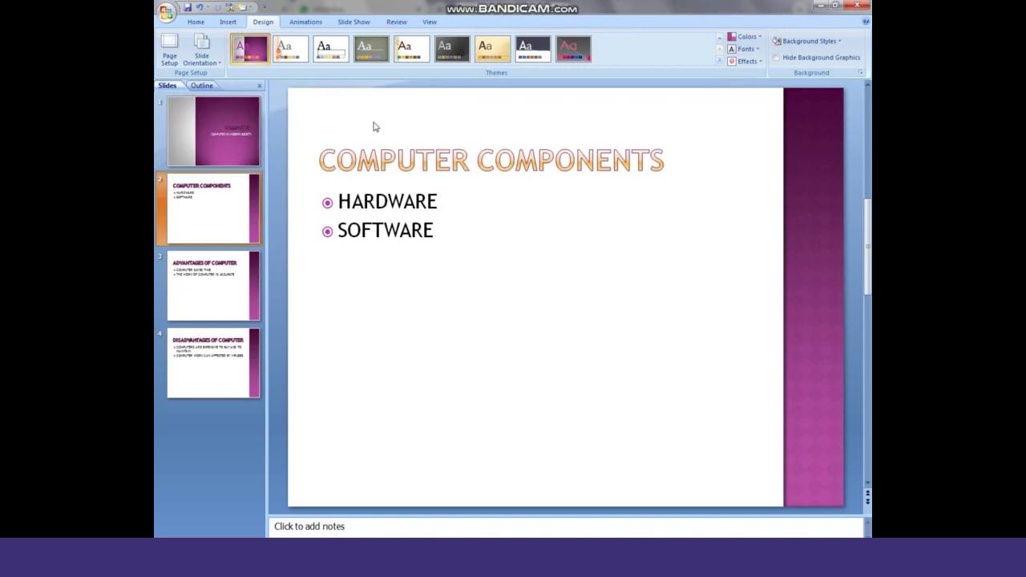
Give the COMPUTER COMPONENTS slide a Wipes transition at Slow speed, then return to slide 1
left_click(312, 21)
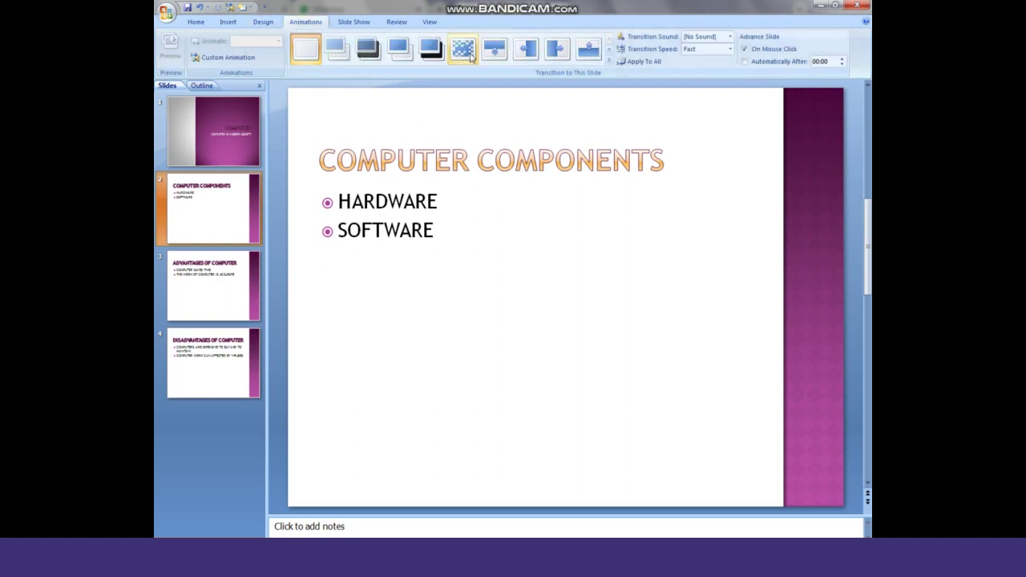
left_click(431, 48)
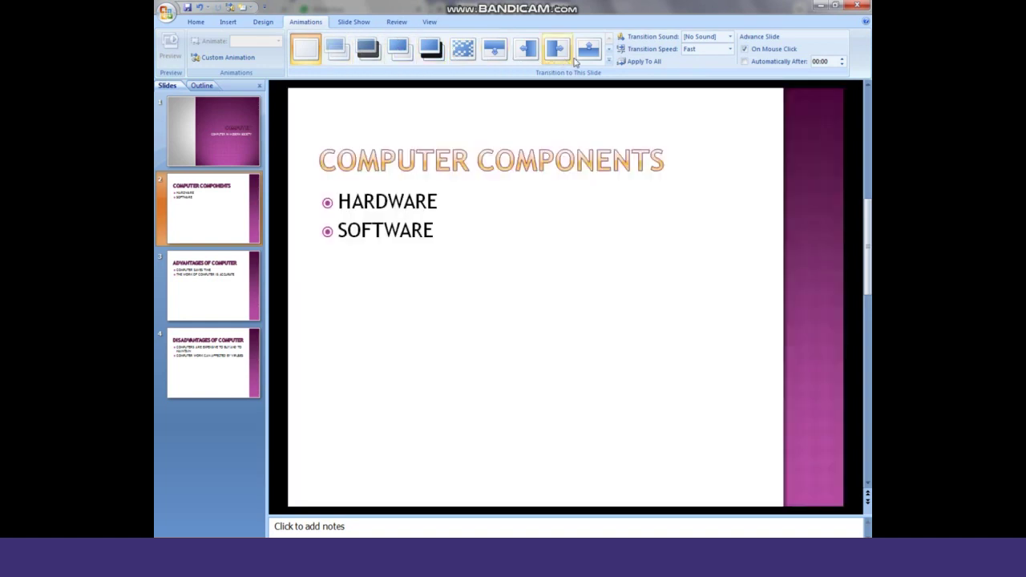
left_click(578, 58)
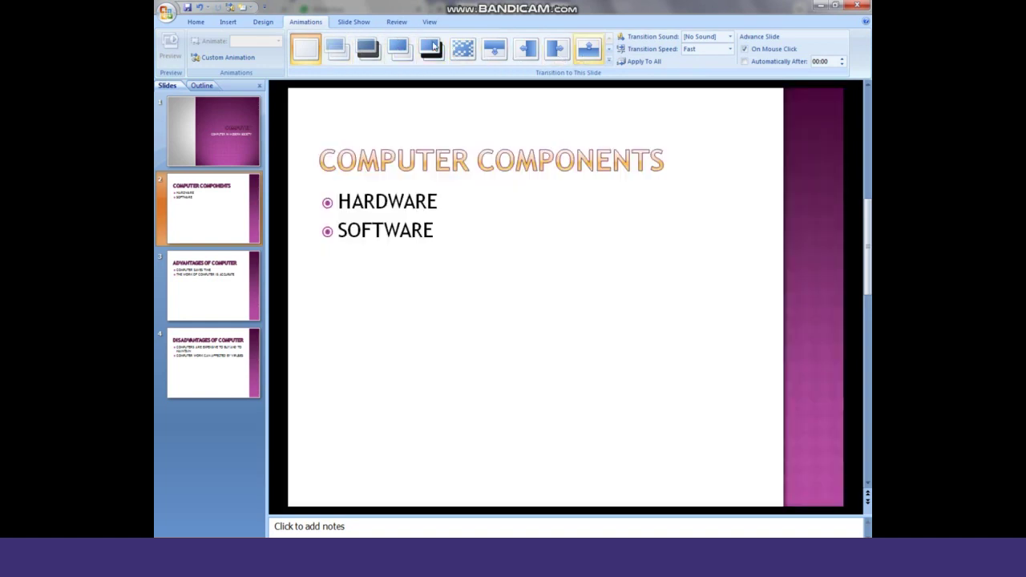
left_click(493, 56)
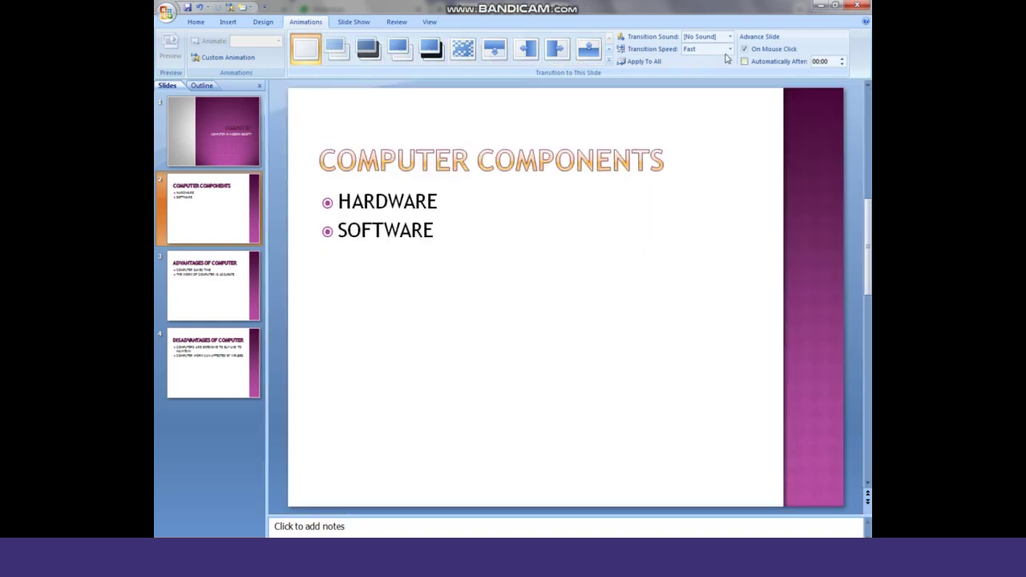
left_click(731, 49)
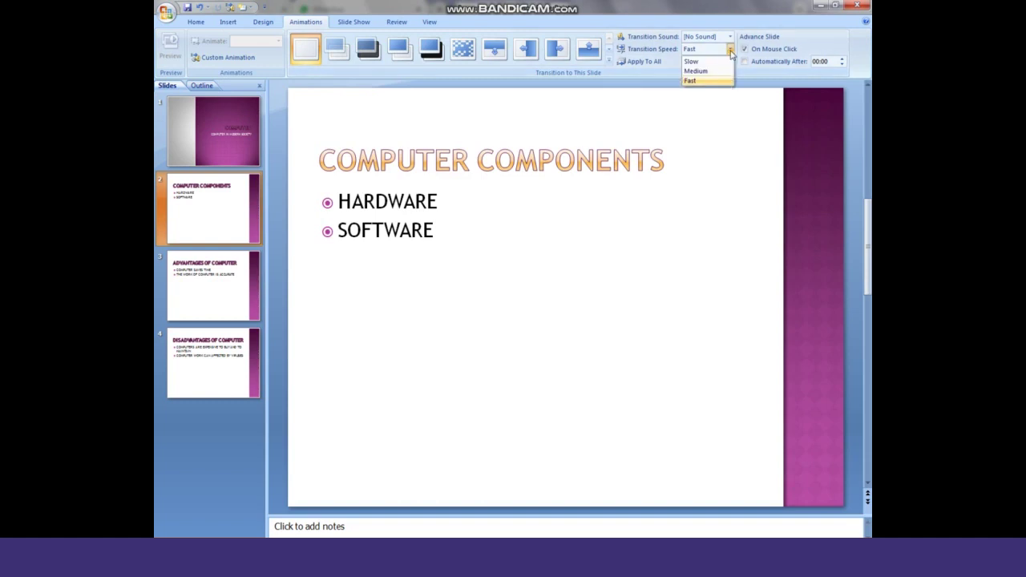
left_click(700, 63)
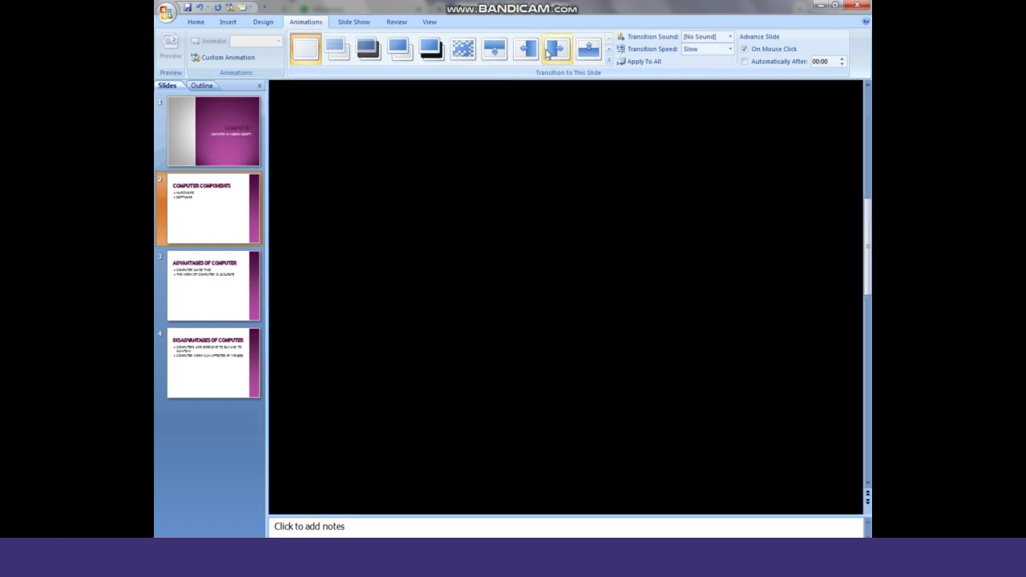
left_click(548, 53)
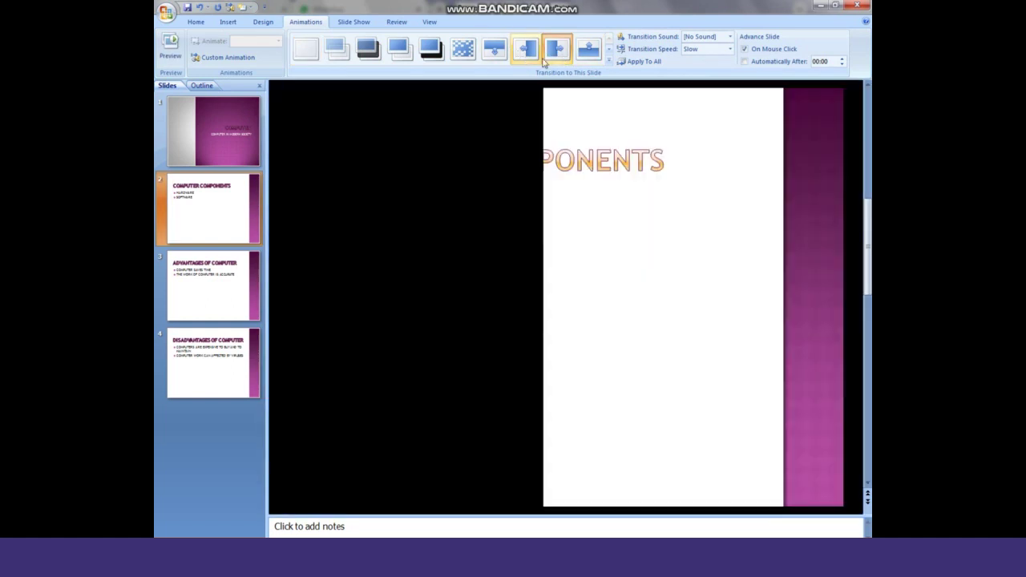
left_click(609, 64)
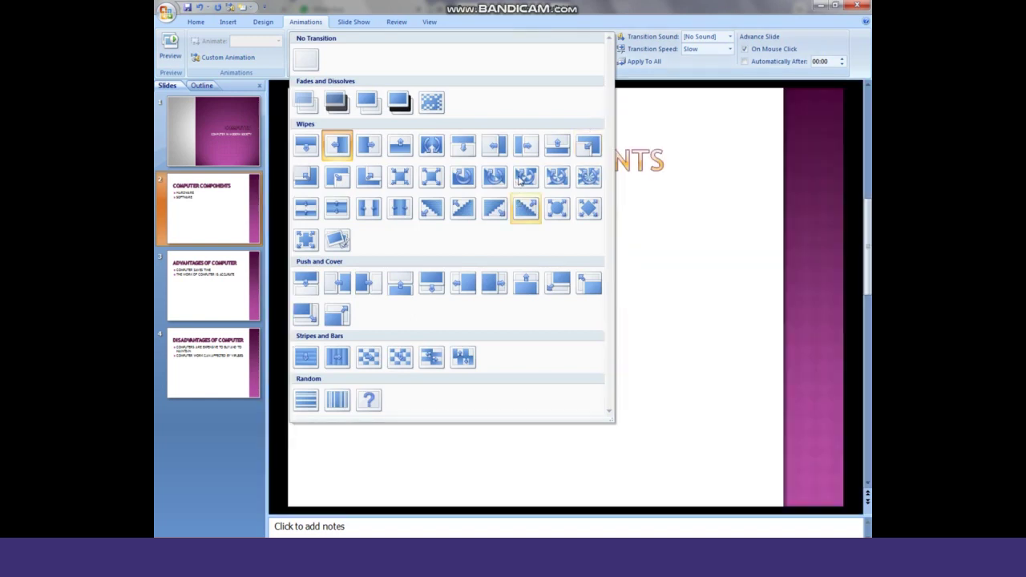
left_click(526, 176)
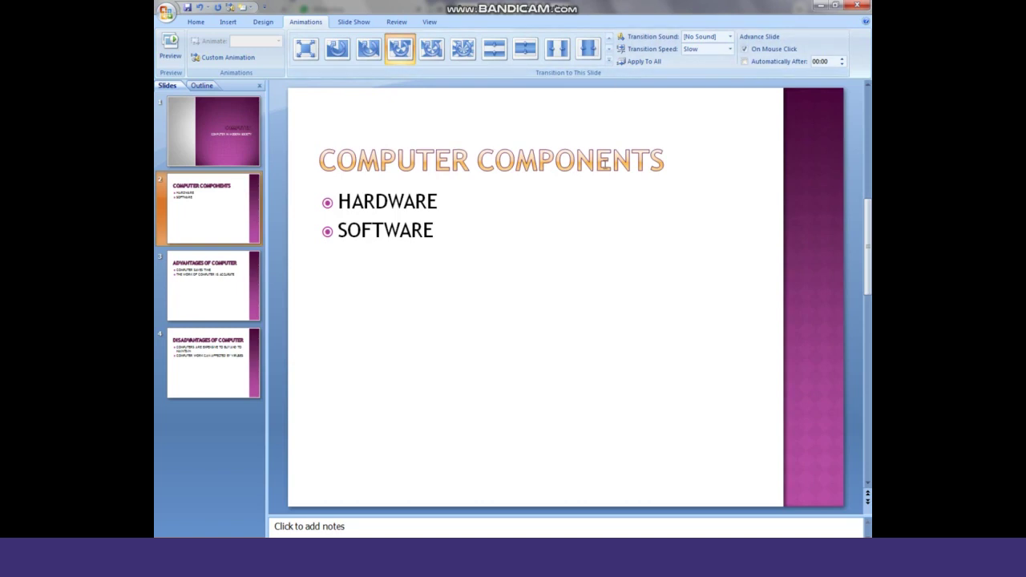
left_click(198, 138)
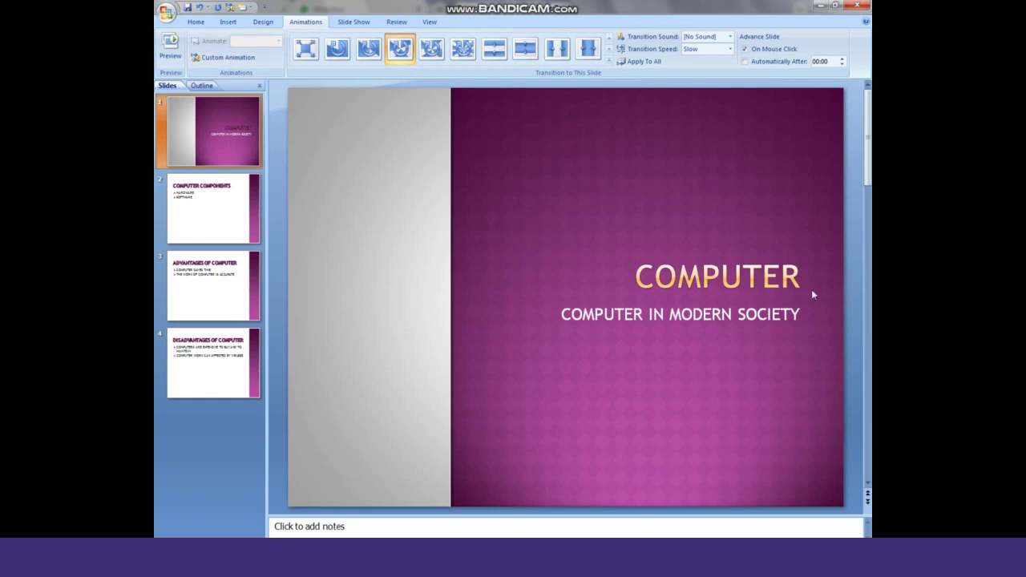
Give the COMPUTER title a Fly In entrance animation
left_click(701, 275)
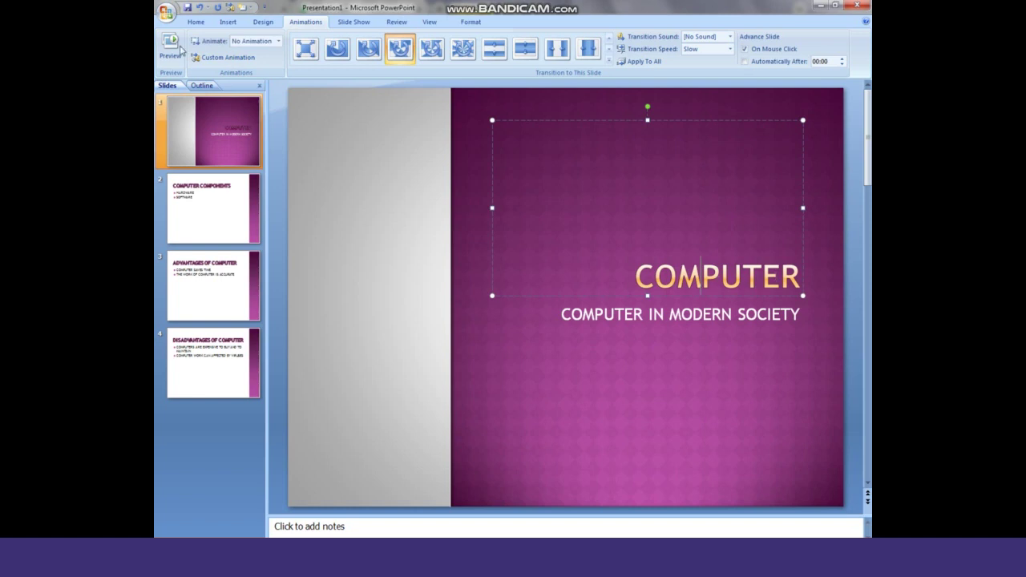
left_click(232, 58)
left_click(780, 102)
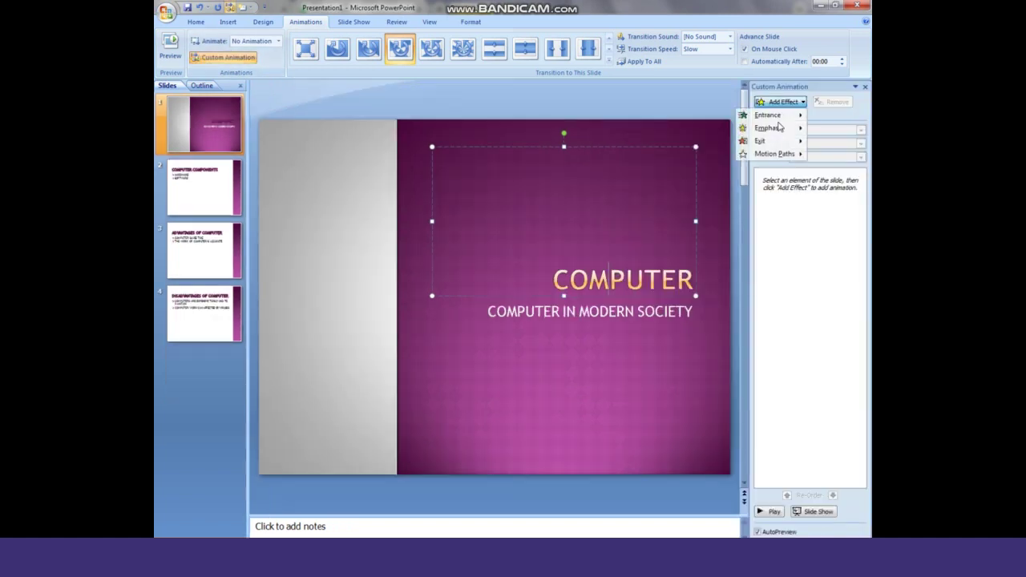
mouse_move(777, 119)
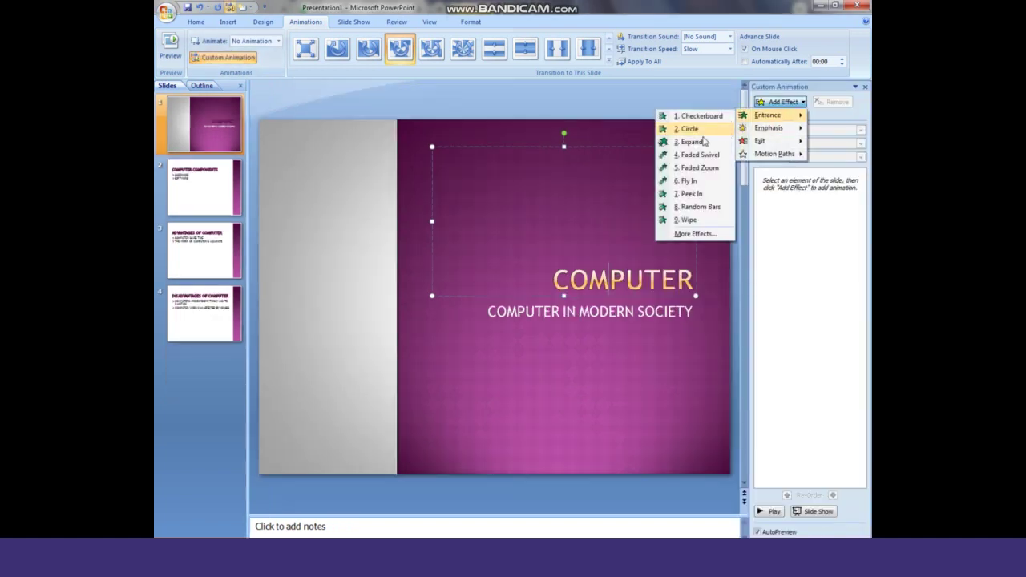
left_click(689, 181)
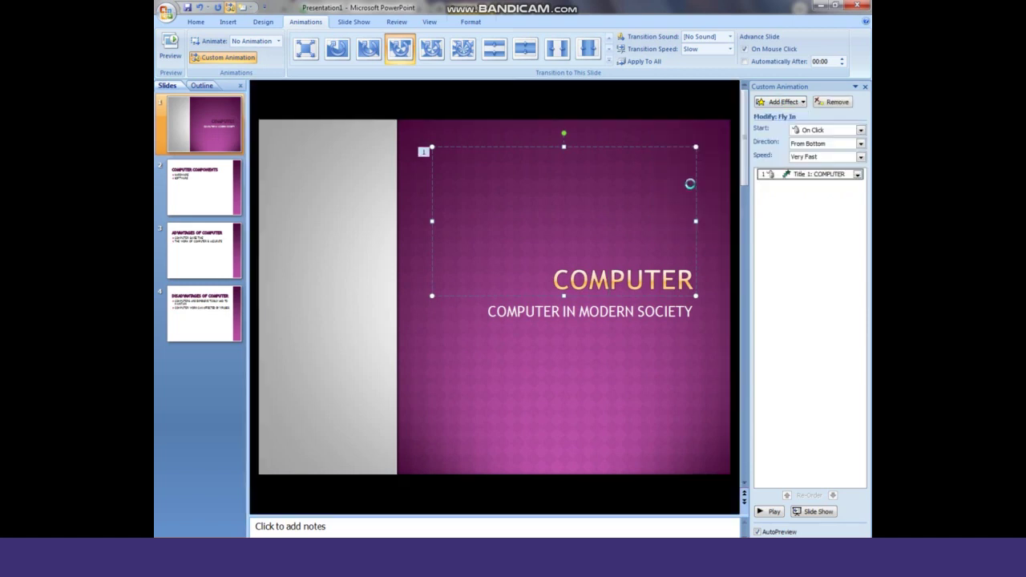
Give the subtitle a Faded Zoom entrance, then move to slide 2
left_click(633, 314)
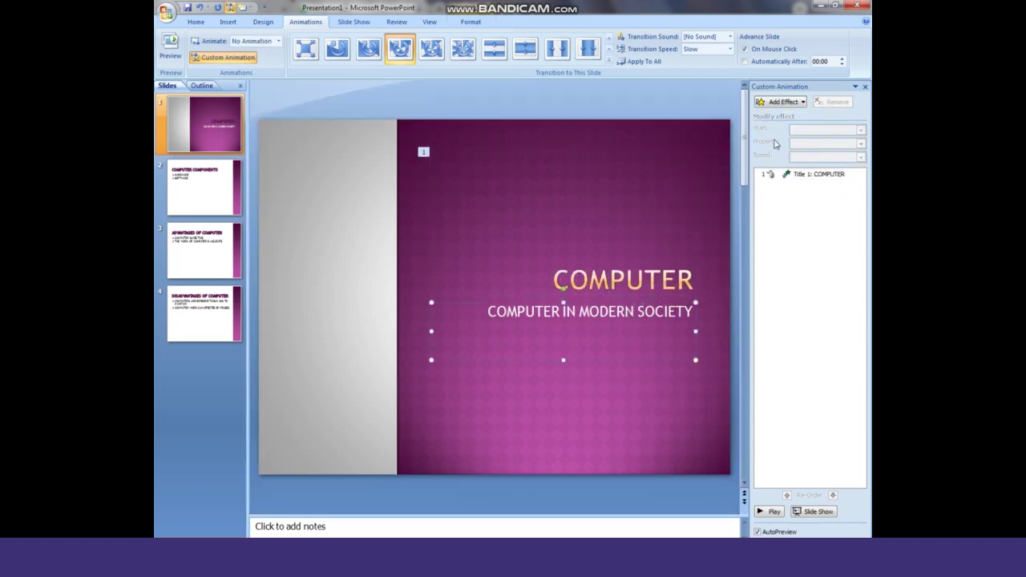
left_click(781, 102)
mouse_move(765, 119)
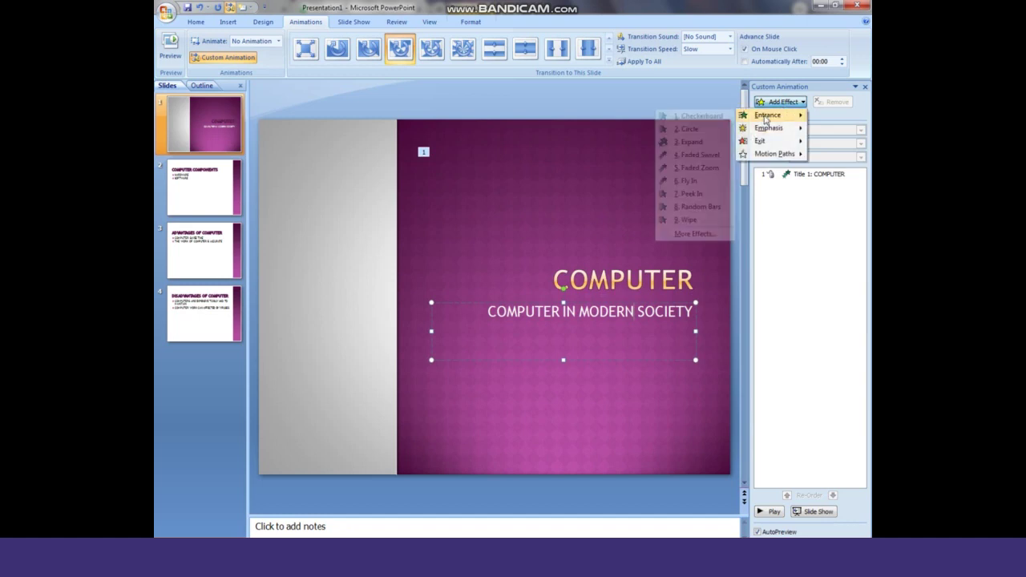
left_click(694, 167)
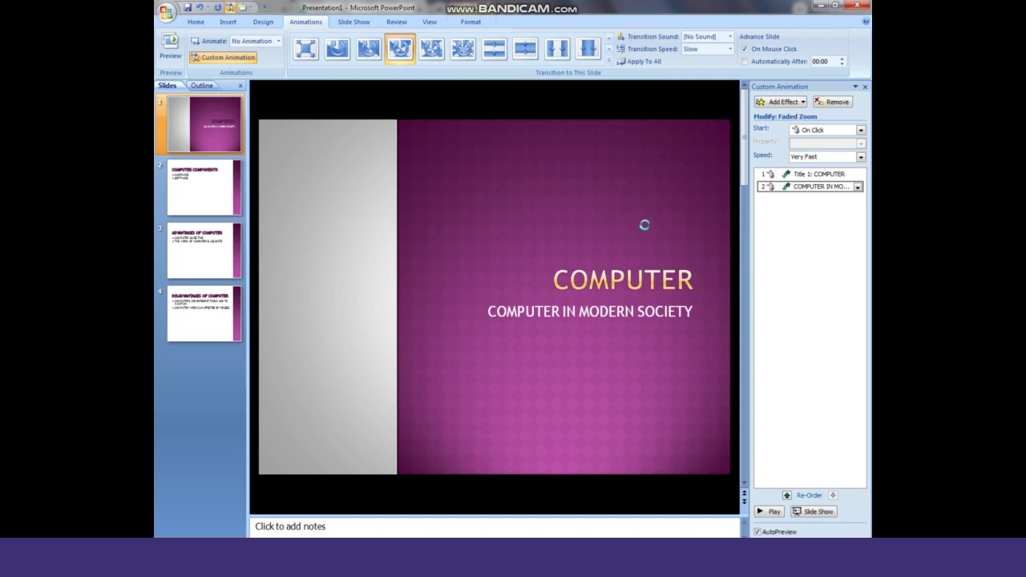
left_click(213, 195)
Add a Spin emphasis effect to the COMPUTER COMPONENTS title
left_click(551, 175)
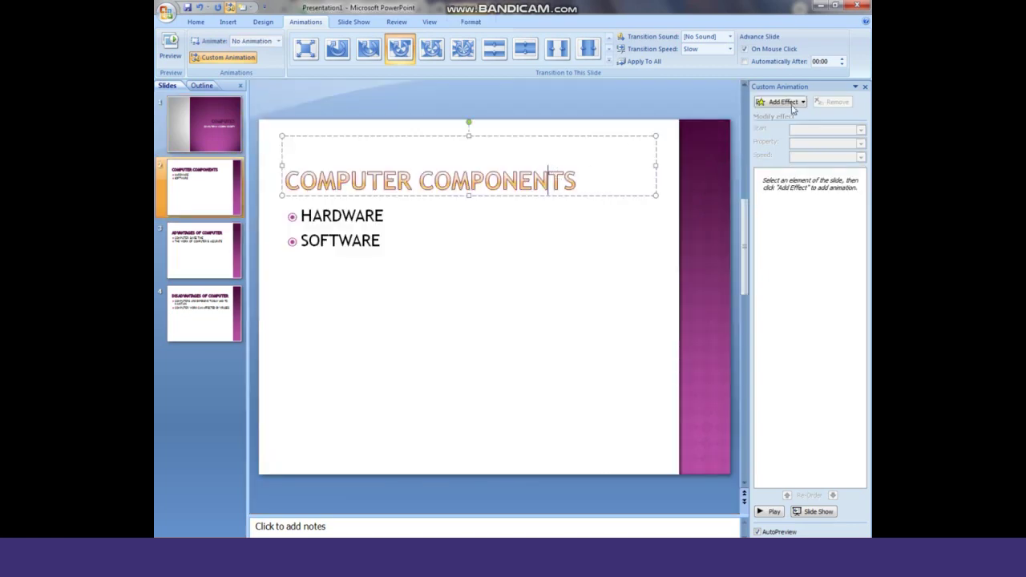
left_click(790, 102)
mouse_move(779, 119)
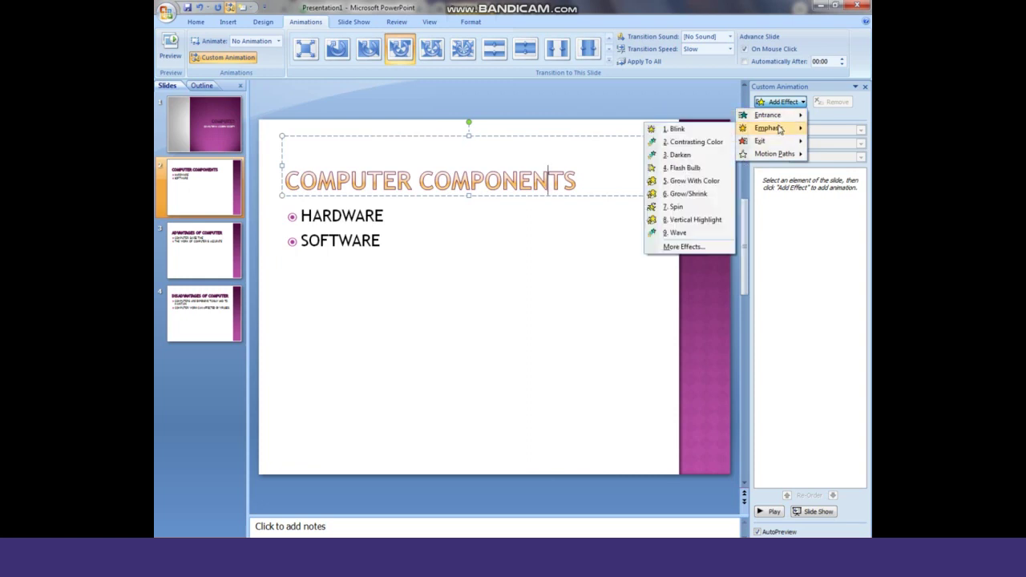
left_click(674, 202)
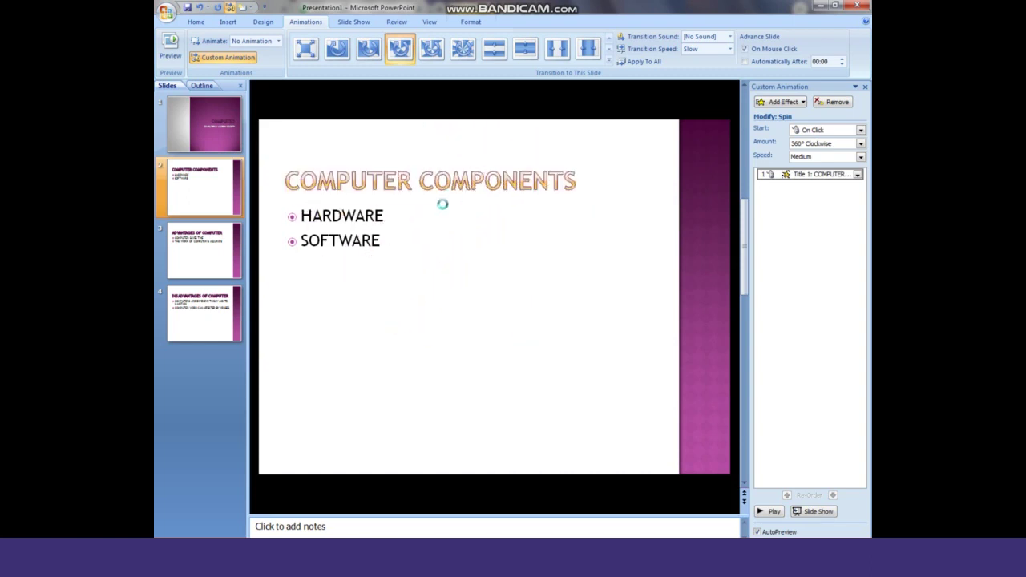
Make the HARDWARE/SOFTWARE bullet list exit with a Split effect
left_click(804, 107)
mouse_move(769, 141)
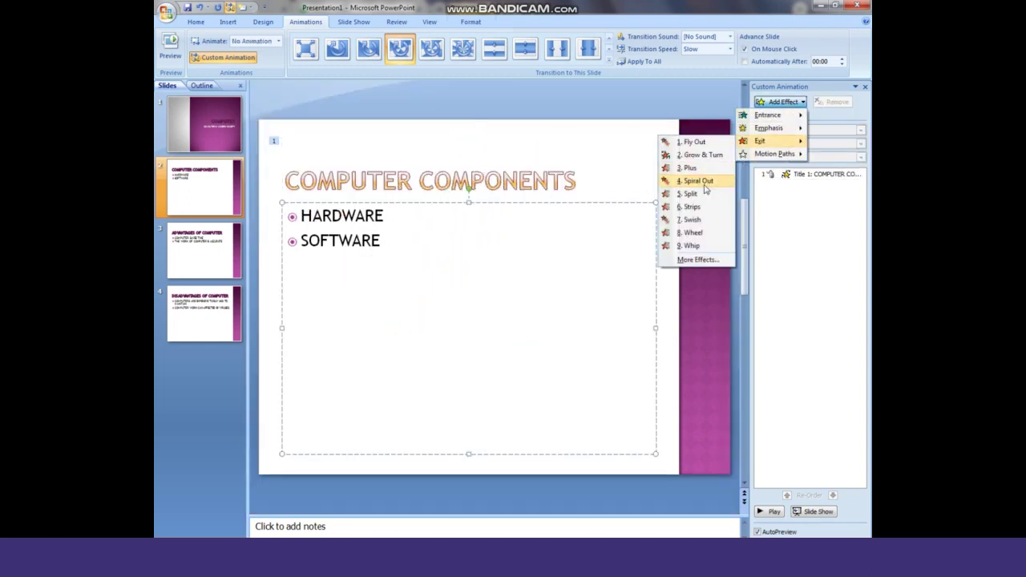
left_click(704, 193)
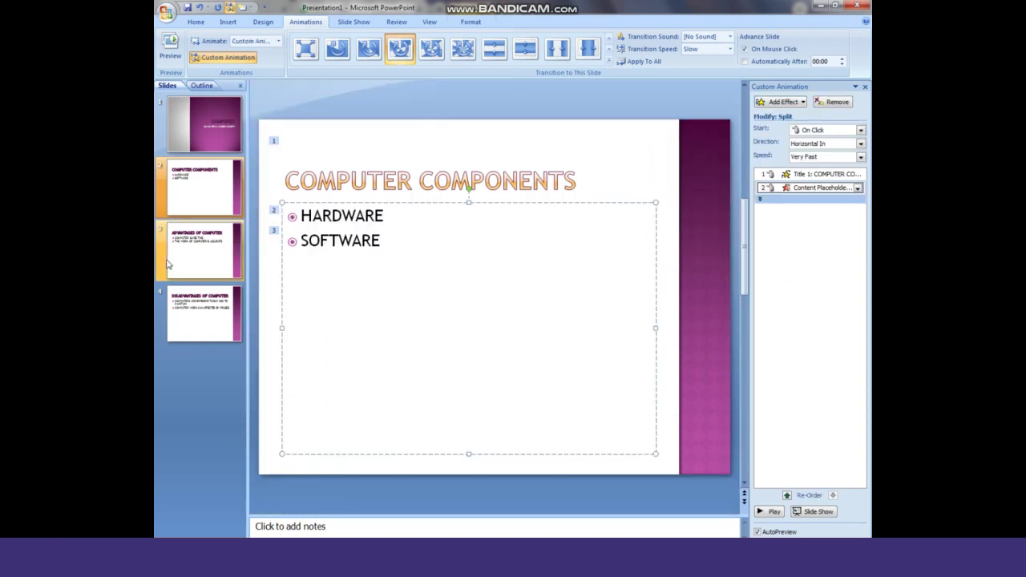
Give the ADVANTAGES OF COMPUTER title a Random Bars entrance
left_click(207, 253)
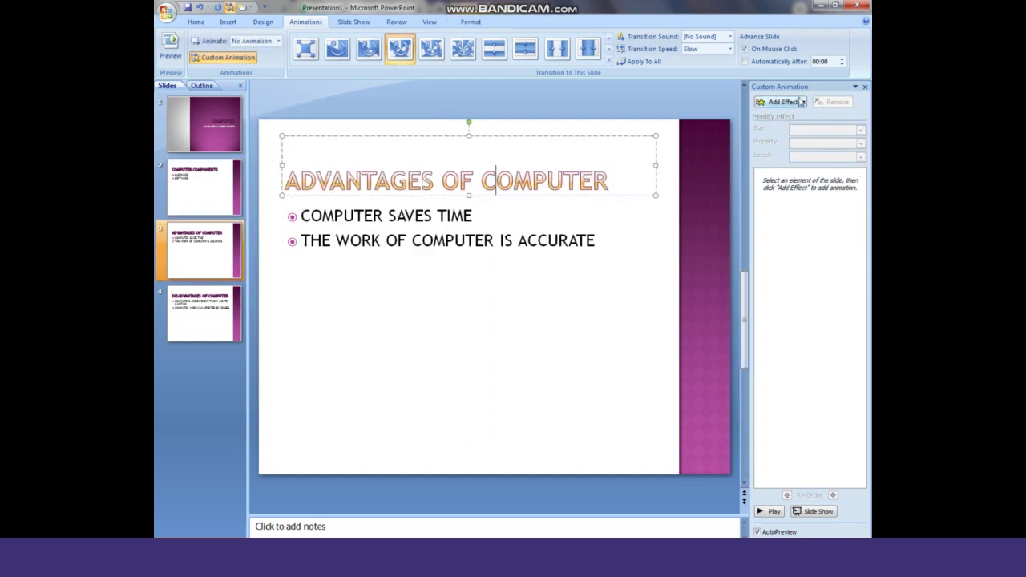
left_click(802, 102)
mouse_move(783, 118)
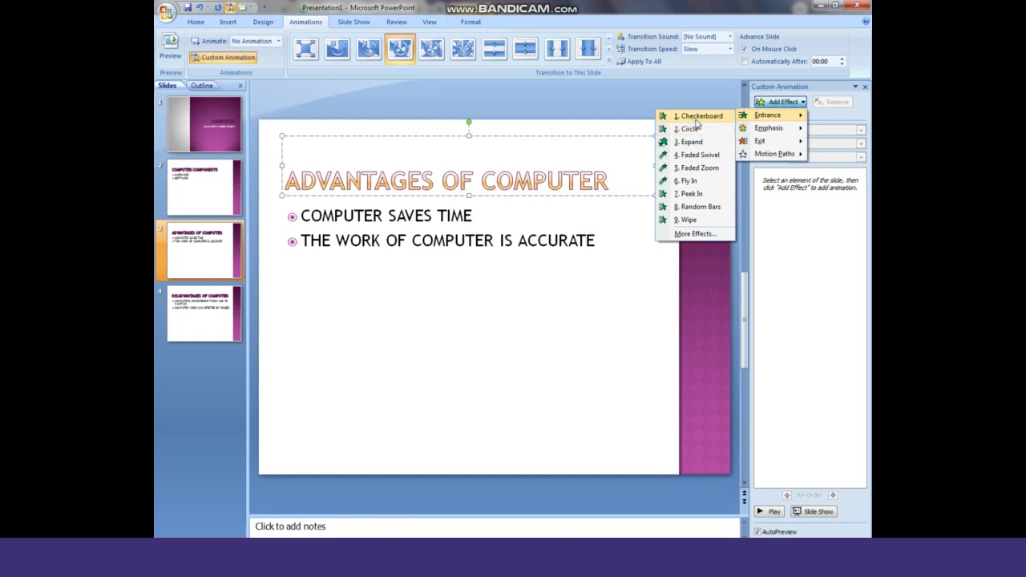
left_click(689, 206)
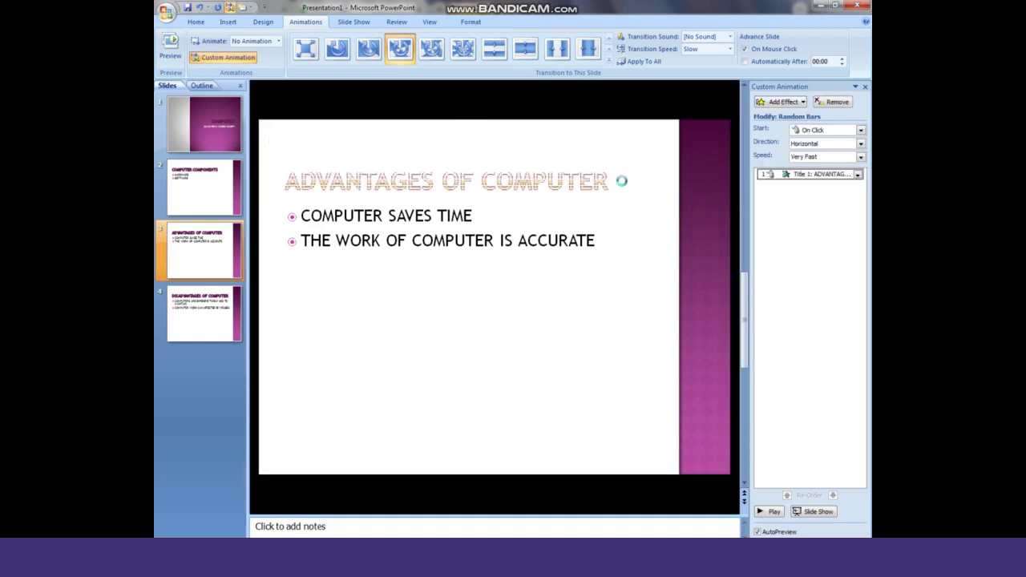
Animate slide 3's bullet list along a Vertical Figure 8 motion path
left_click(416, 215)
left_click(798, 104)
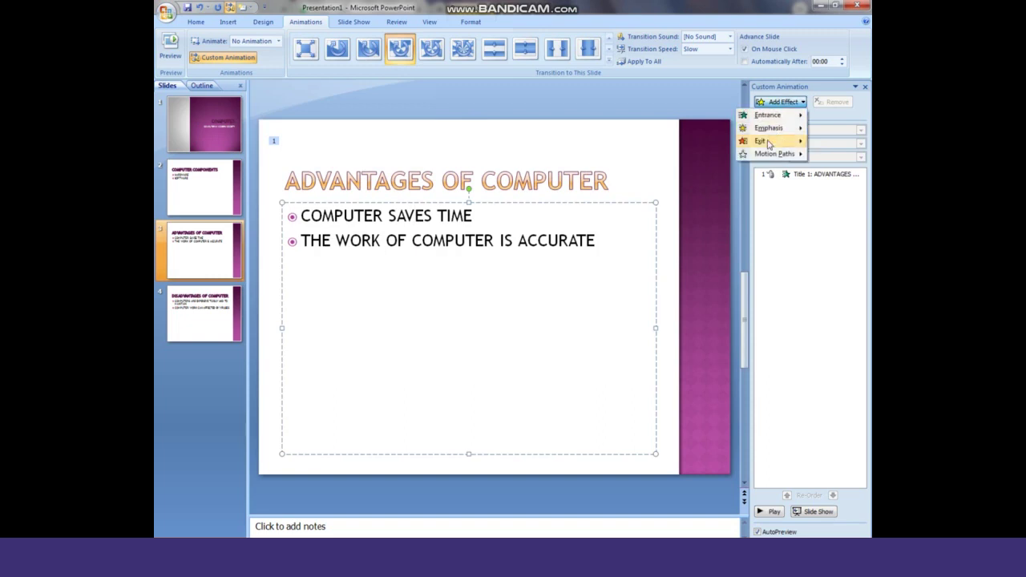
mouse_move(768, 155)
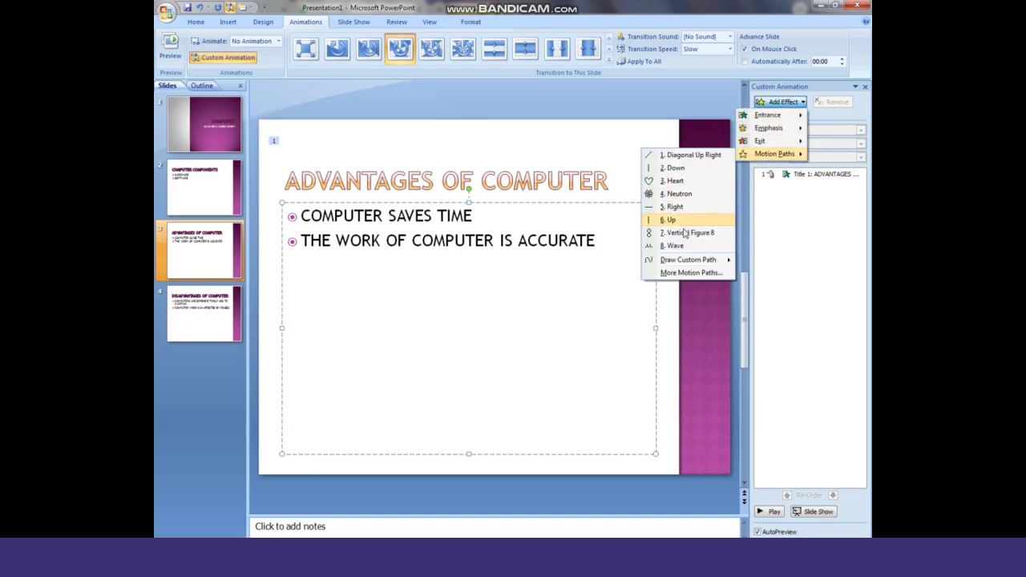
left_click(687, 233)
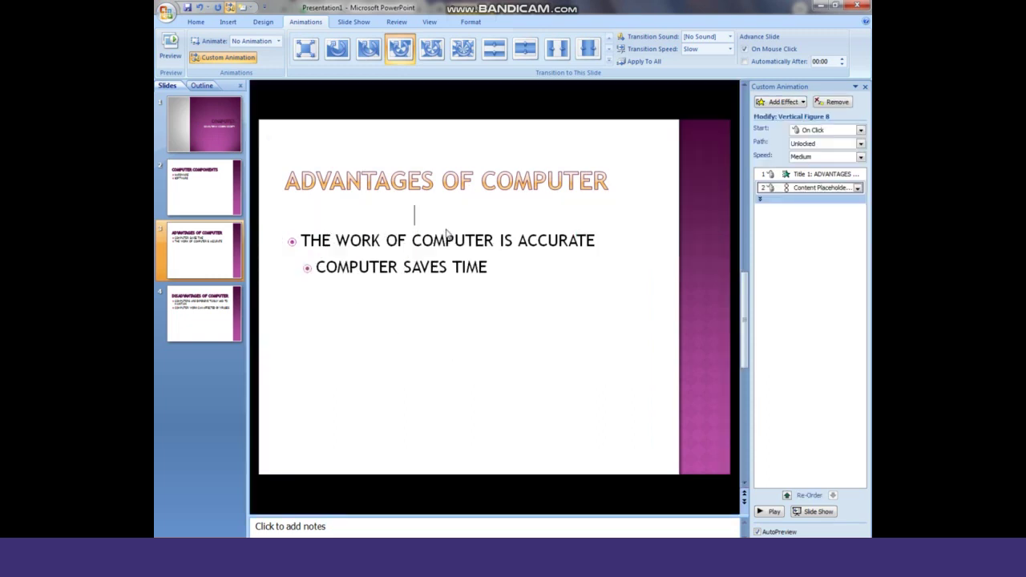
Give the DISADVANTAGES OF COMPUTER title on slide 4 a Wipe entrance effect
left_click(192, 312)
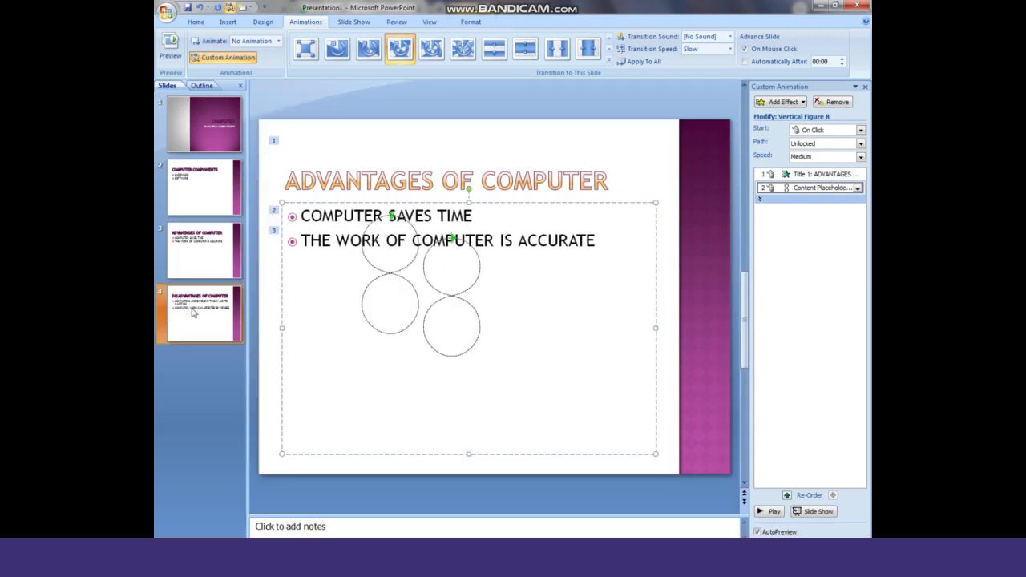
left_click(398, 183)
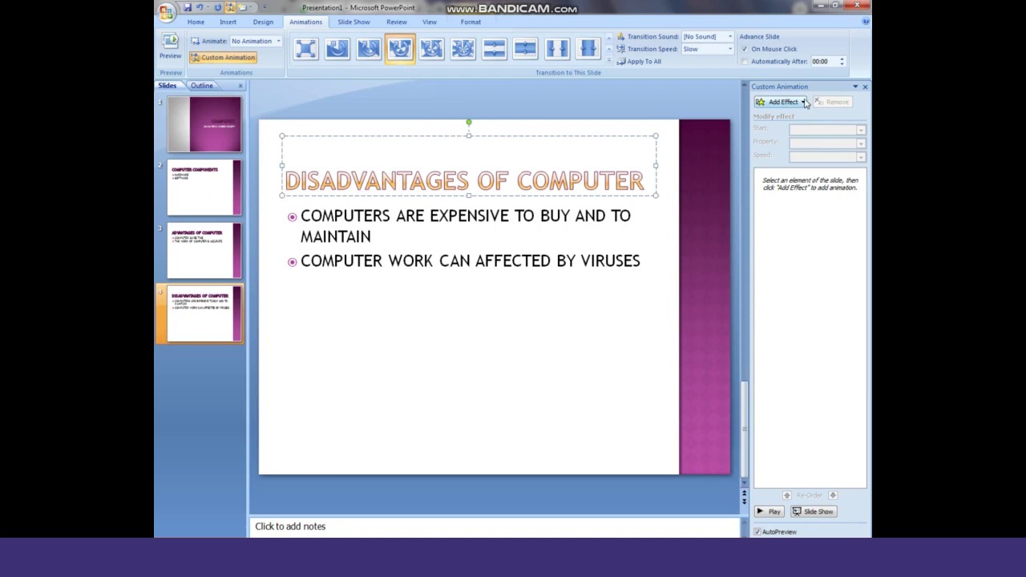
left_click(804, 102)
mouse_move(769, 116)
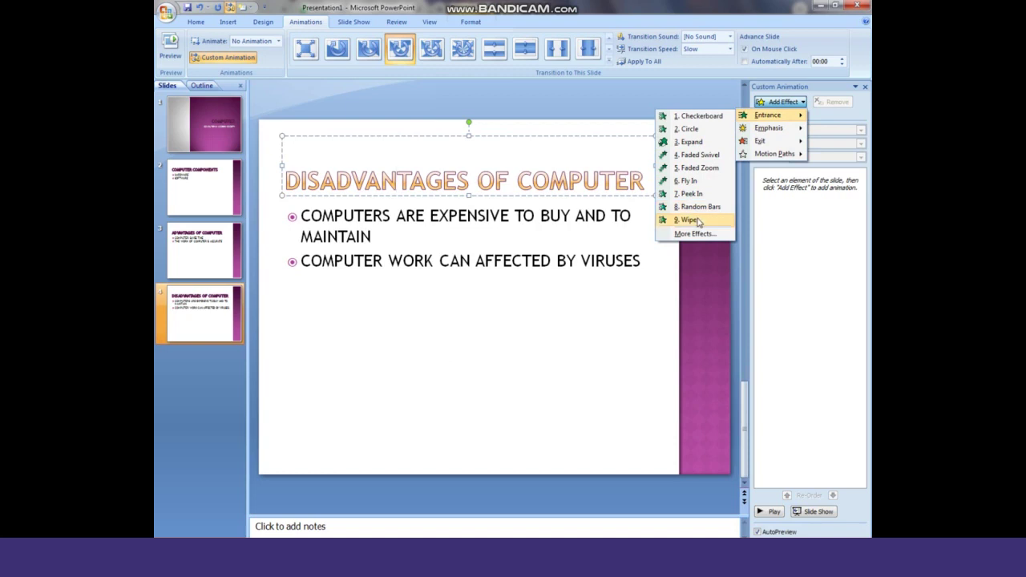
left_click(693, 219)
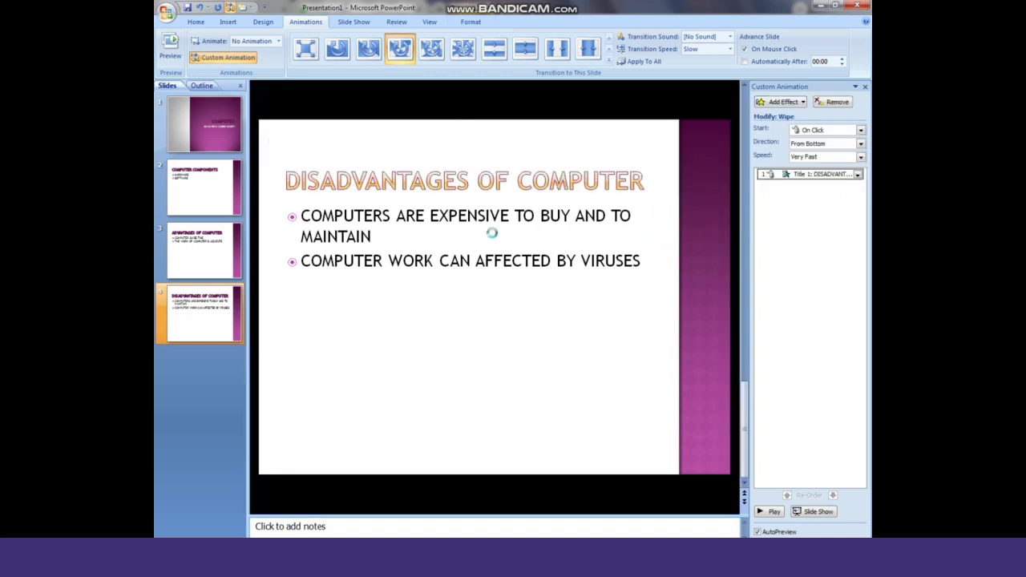
Animate slide 4's bullet text with a Right motion path instead of Swish, then return to slide 1
left_click(487, 217)
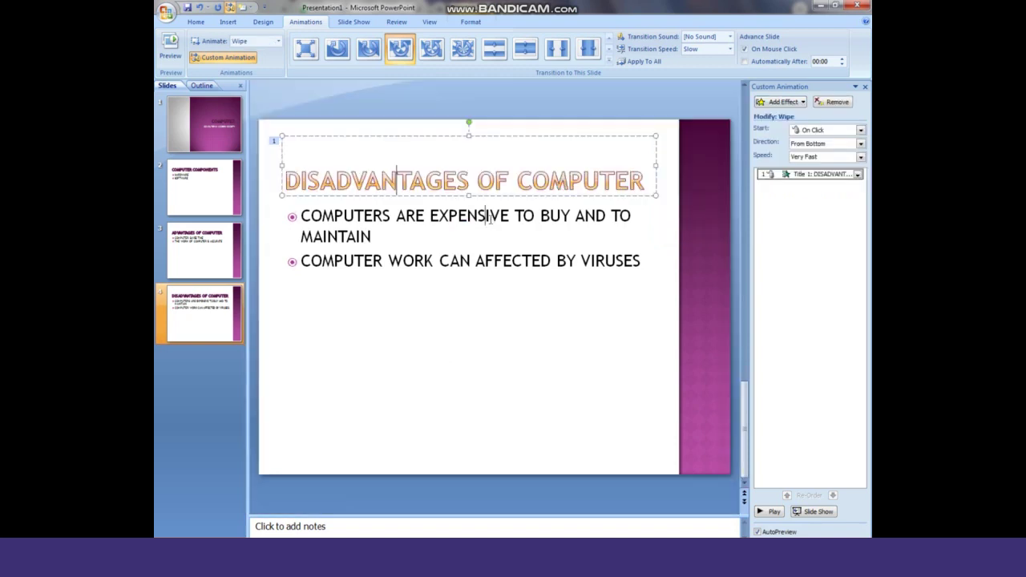
left_click(774, 101)
mouse_move(760, 141)
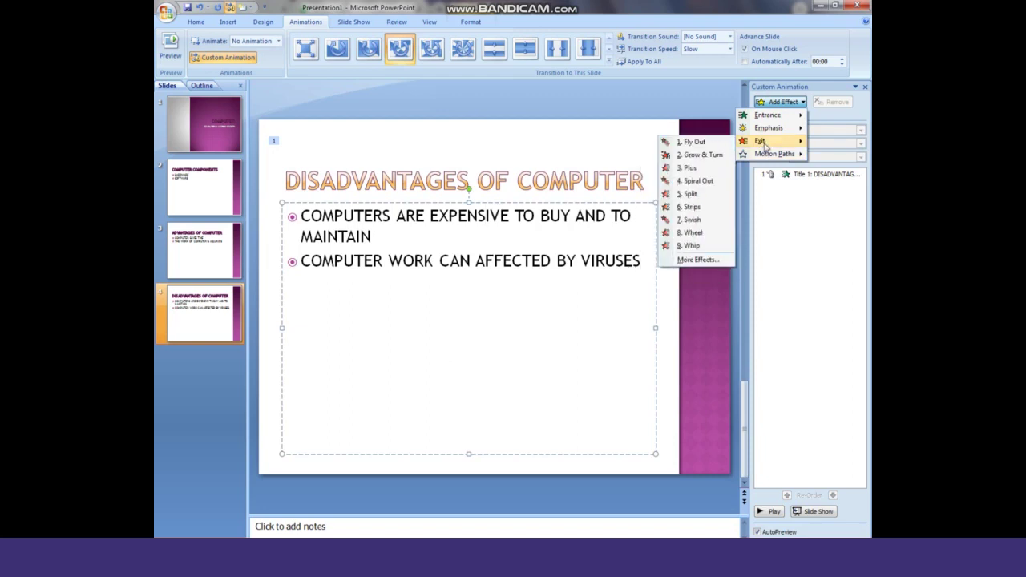
left_click(691, 219)
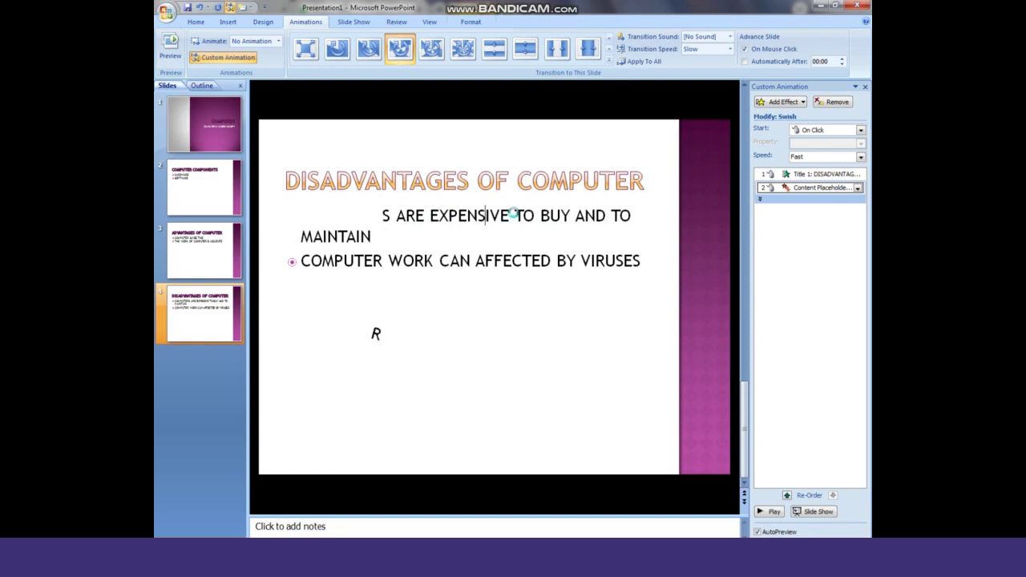
key("ctrl+z")
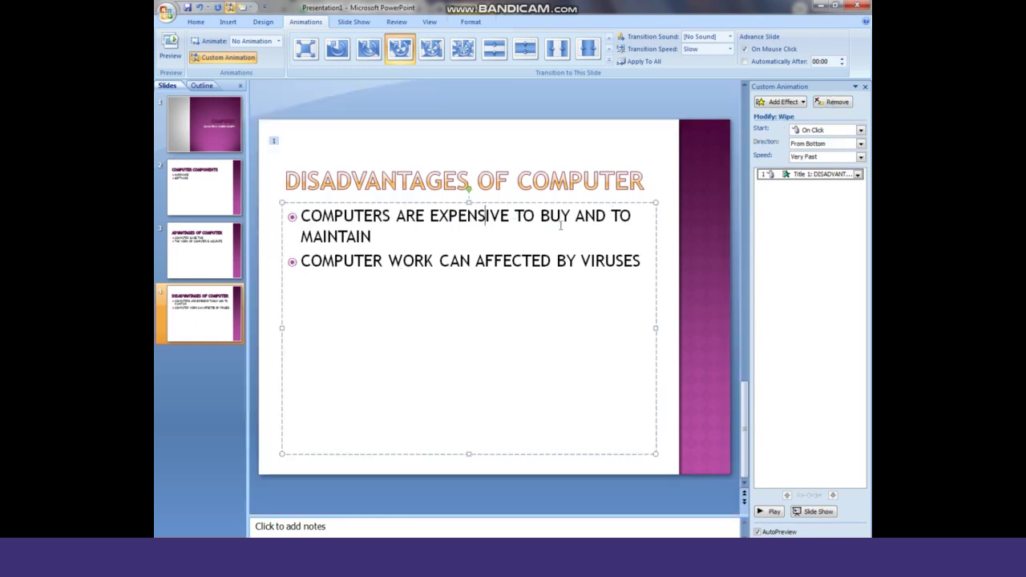
left_click(802, 103)
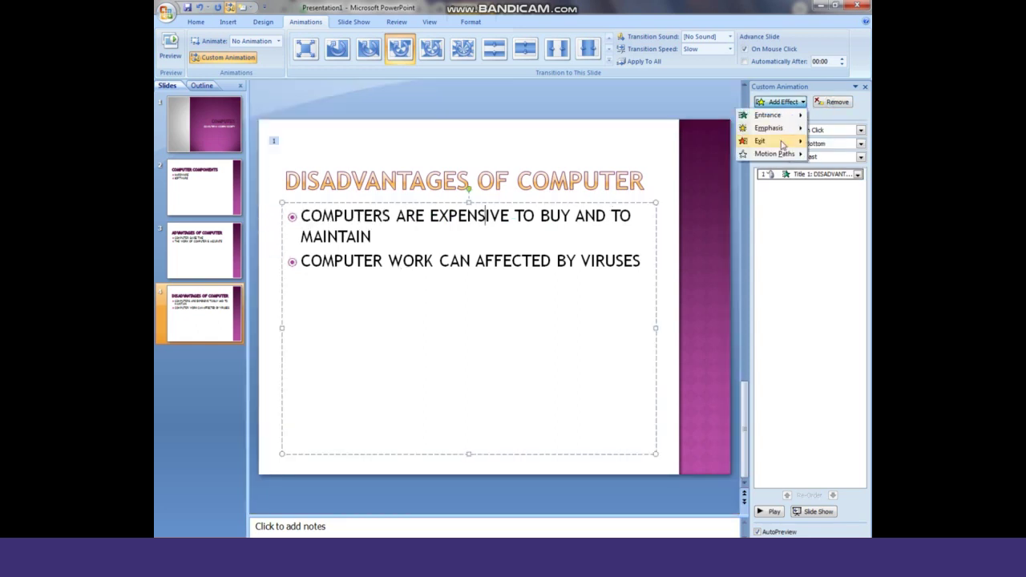
mouse_move(765, 141)
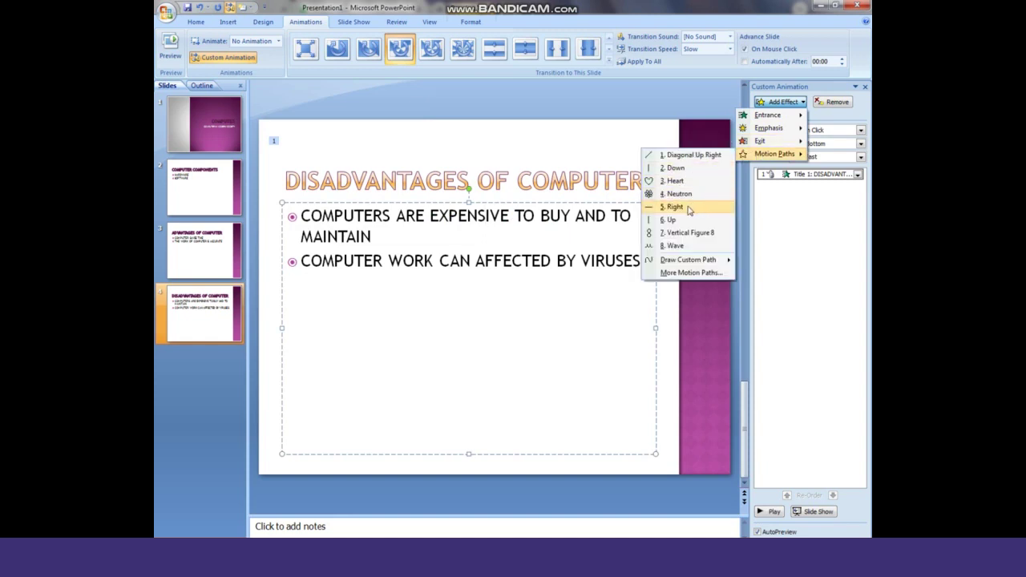
left_click(689, 210)
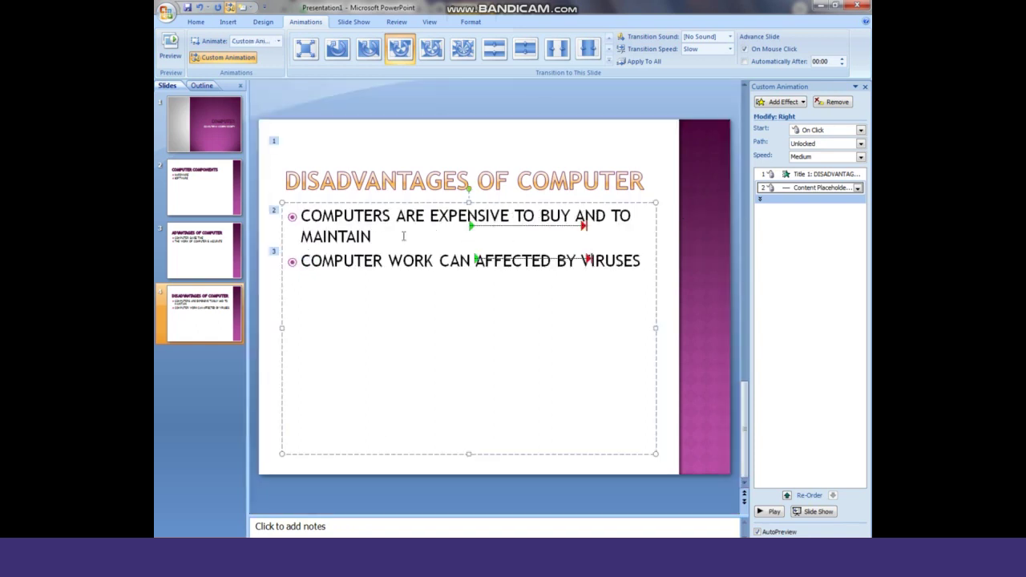
left_click(207, 141)
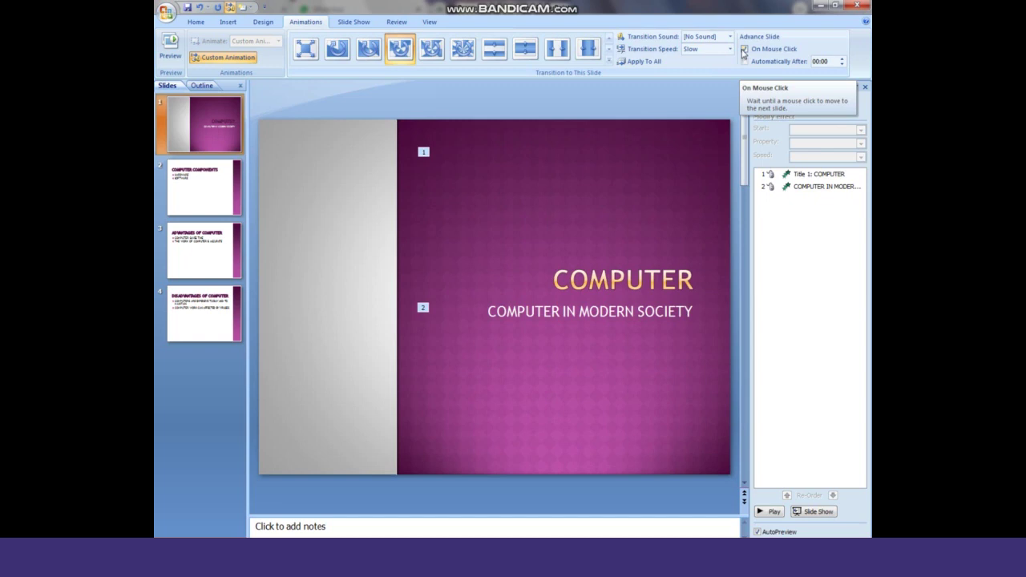
Stop slide 1 advancing On Mouse Click and switch to the Insert commands
left_click(745, 49)
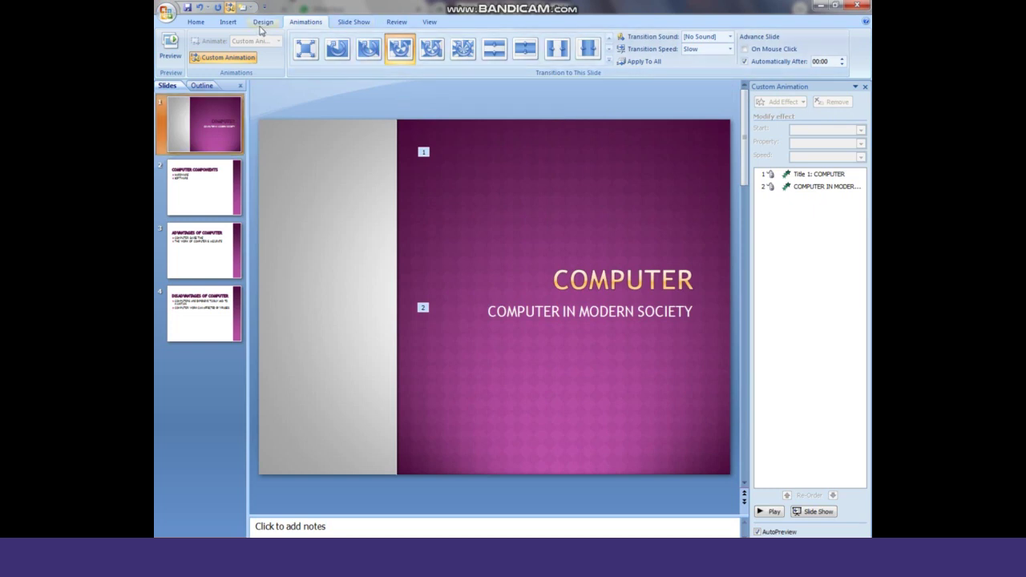
left_click(231, 24)
type("COMPUTER")
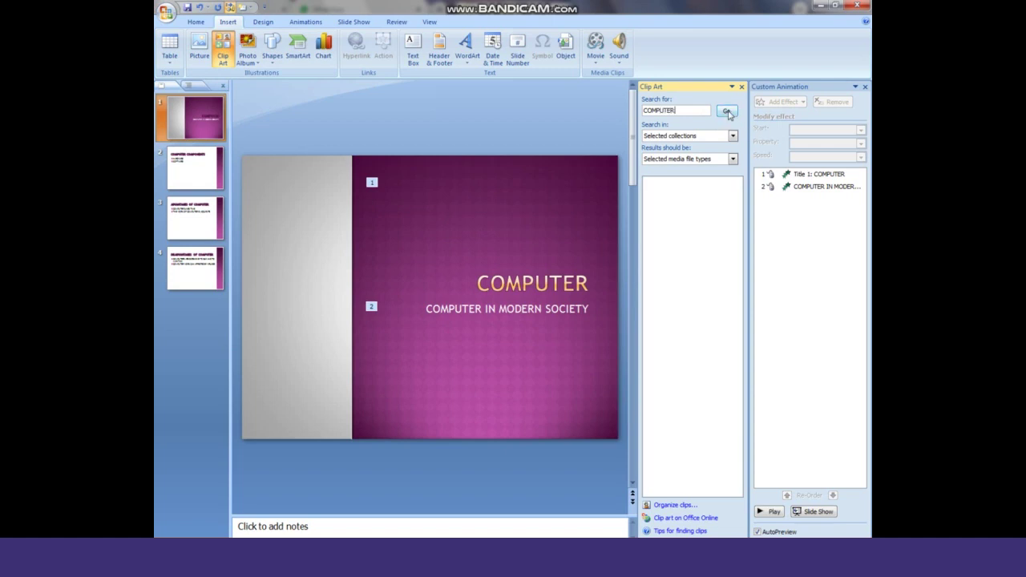
Search Clip Art for COMPUTER and insert the woman-at-computer and businessman clips
left_click(726, 111)
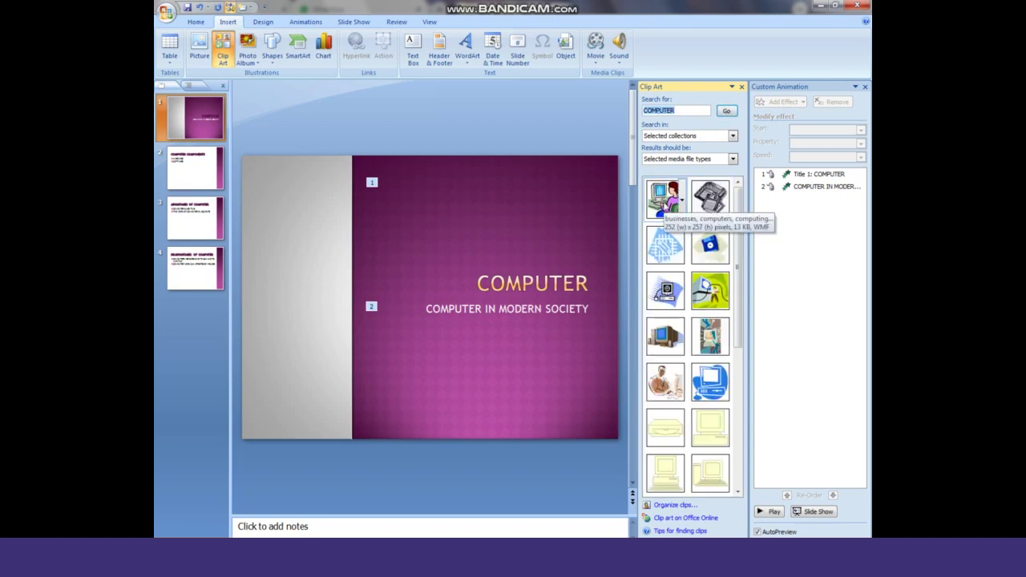
left_click(665, 199)
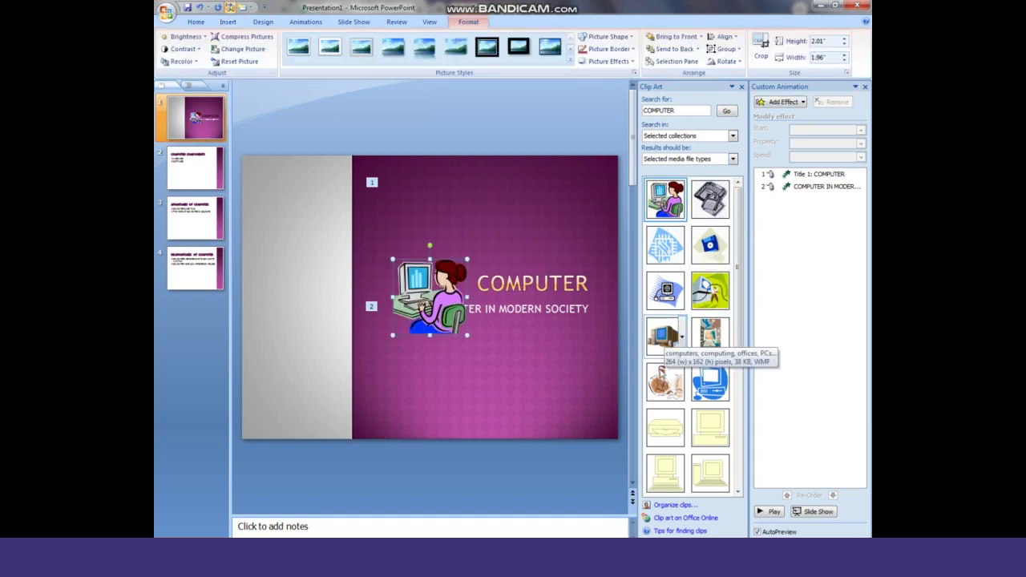
left_click(658, 373)
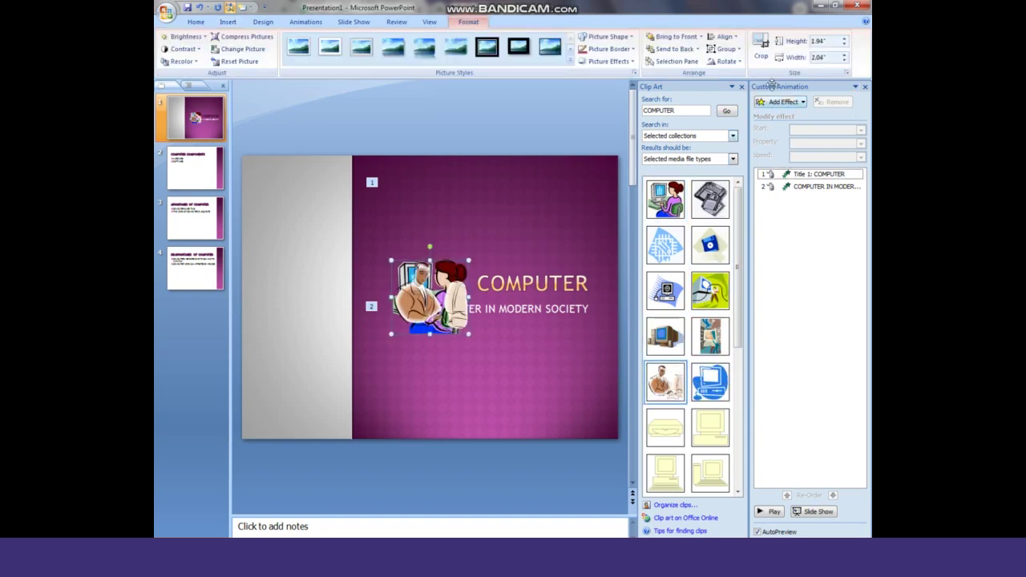
Close the task panes and place the businessman on the grey left strip, the woman lower right
left_click(741, 87)
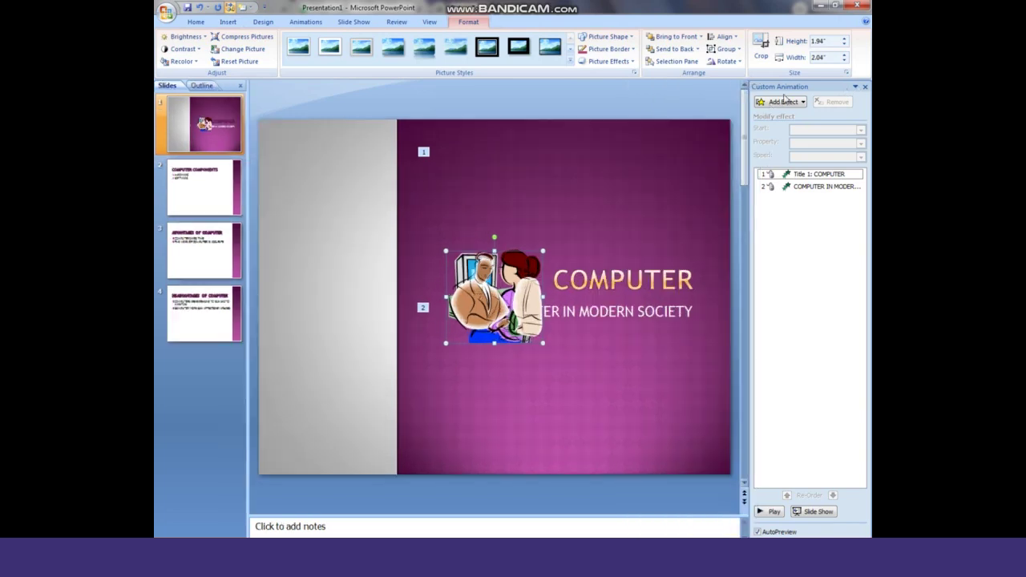
left_click(865, 87)
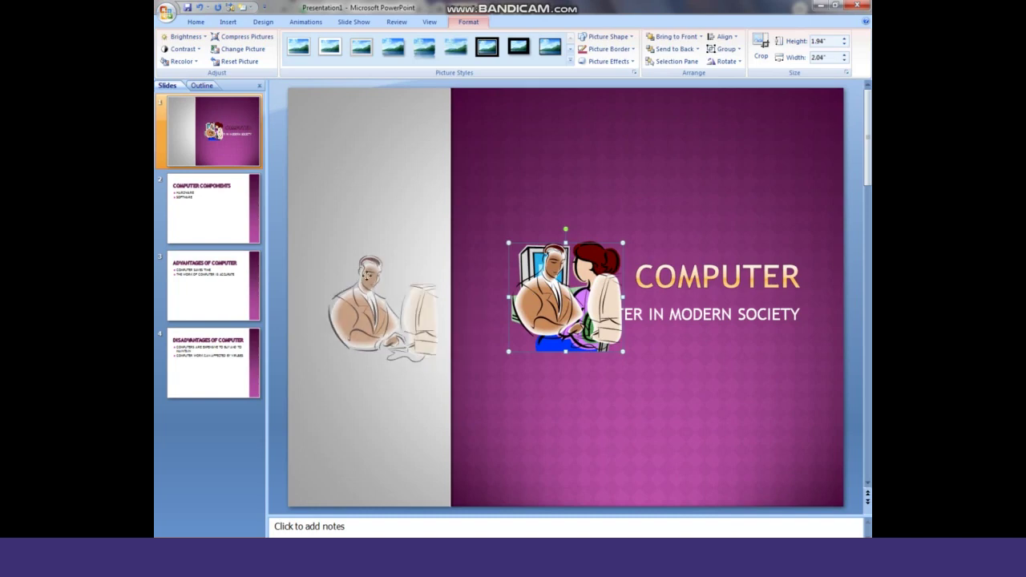
left_click_drag(559, 280, 366, 279)
left_click_drag(571, 363, 741, 496)
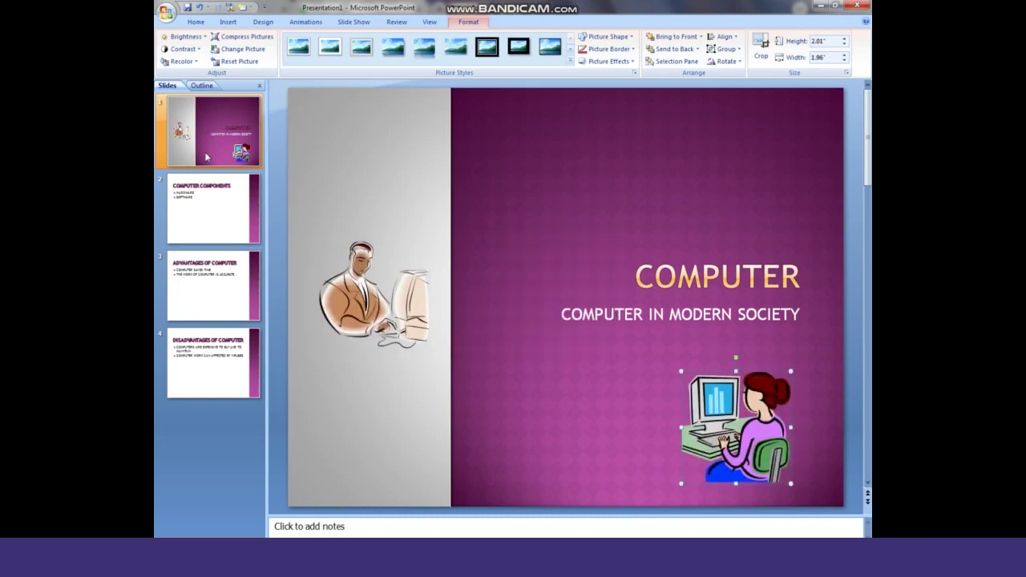
left_click(362, 307)
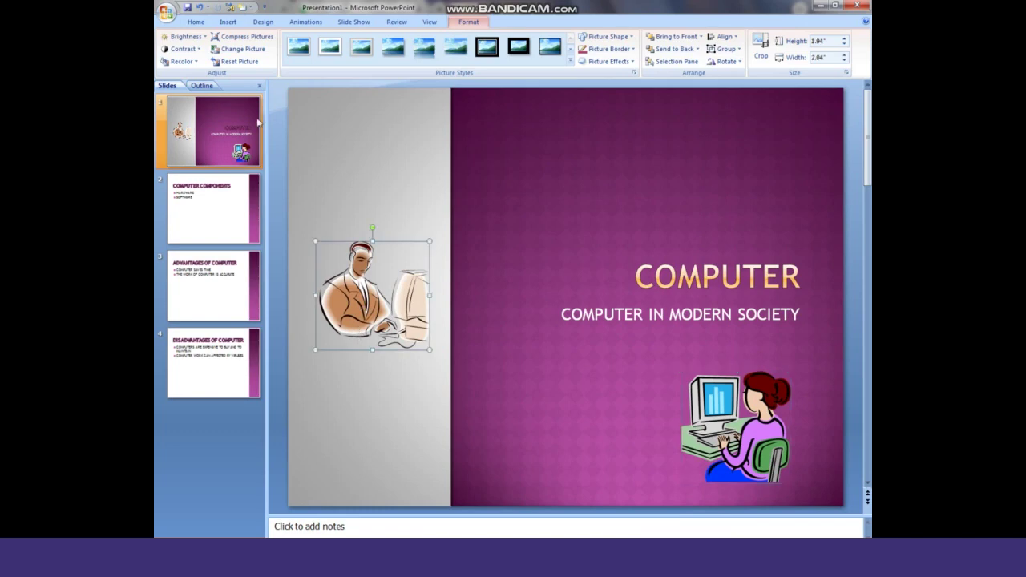
Add a Spin emphasis effect to the businessman clip art through Custom Animation
left_click(306, 22)
left_click(227, 56)
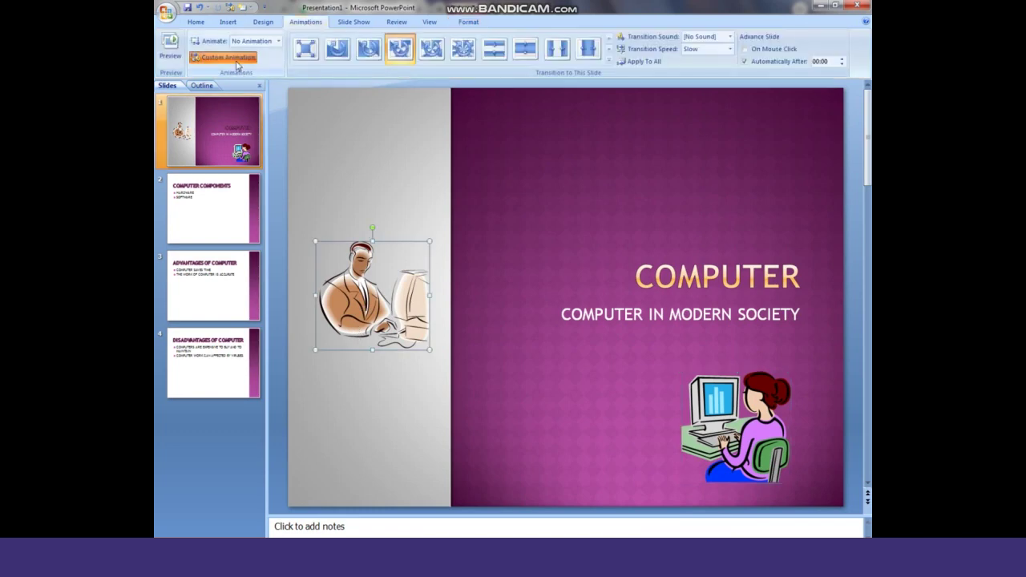
left_click(779, 102)
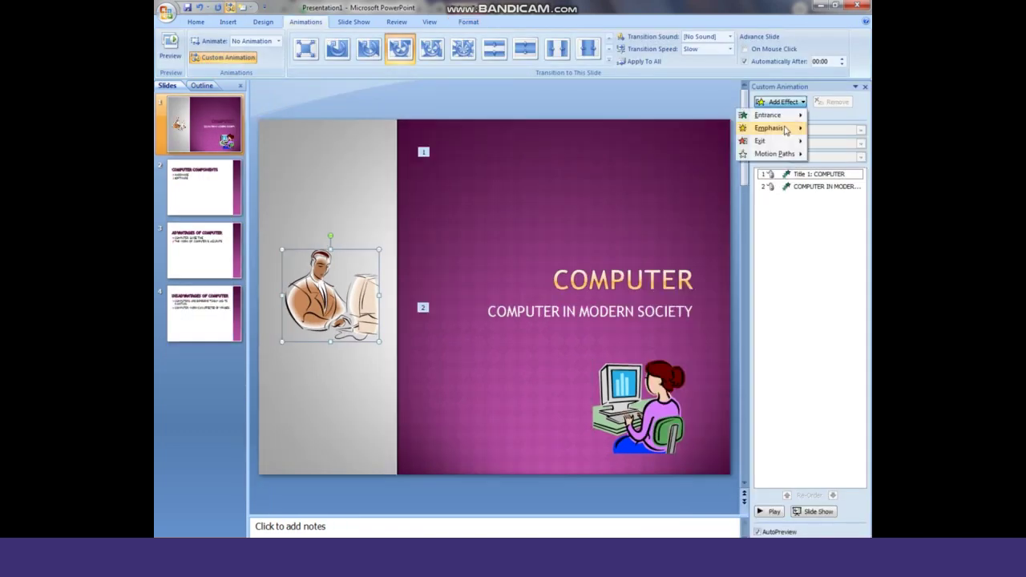
mouse_move(782, 128)
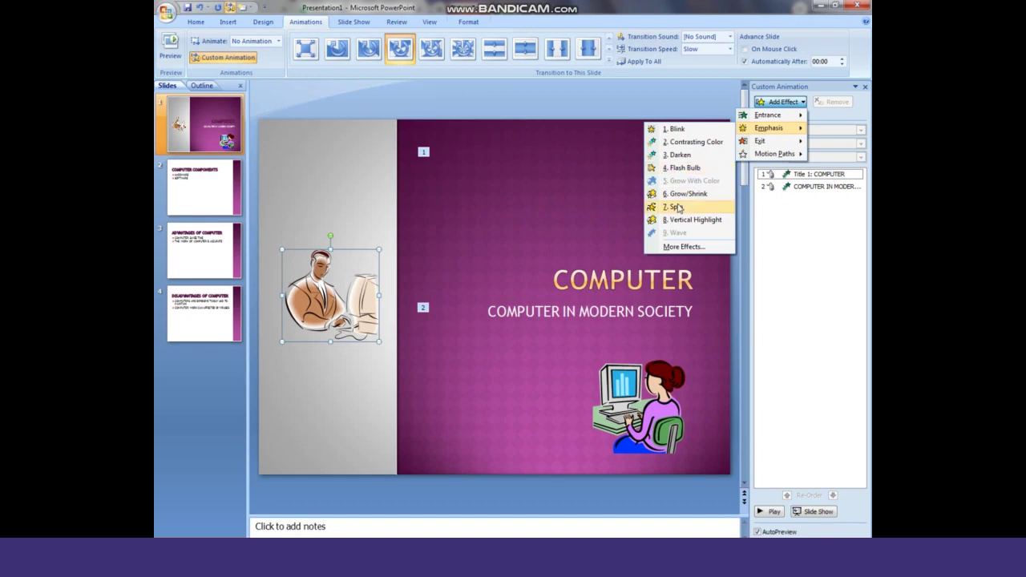
left_click(678, 207)
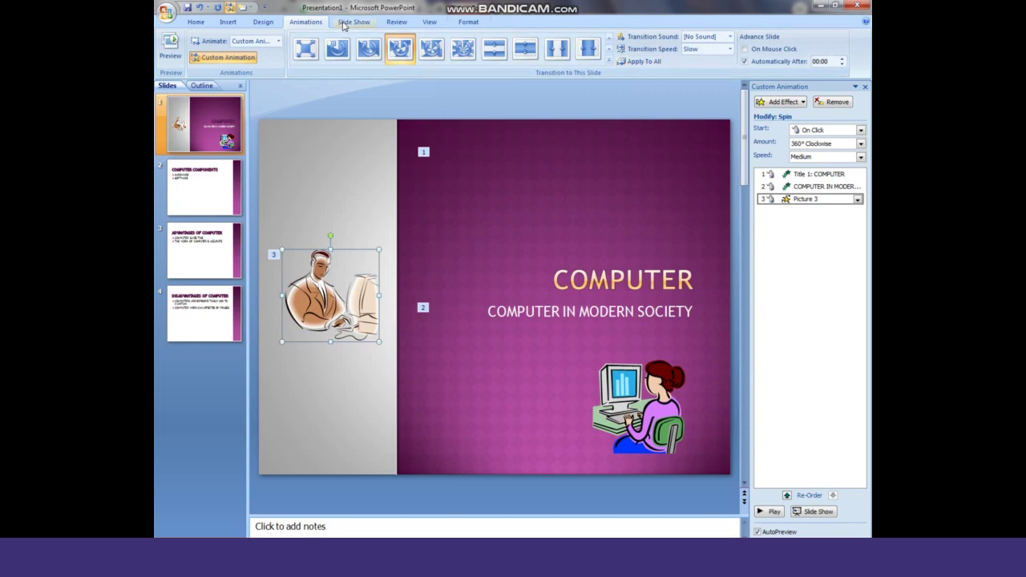
left_click(344, 23)
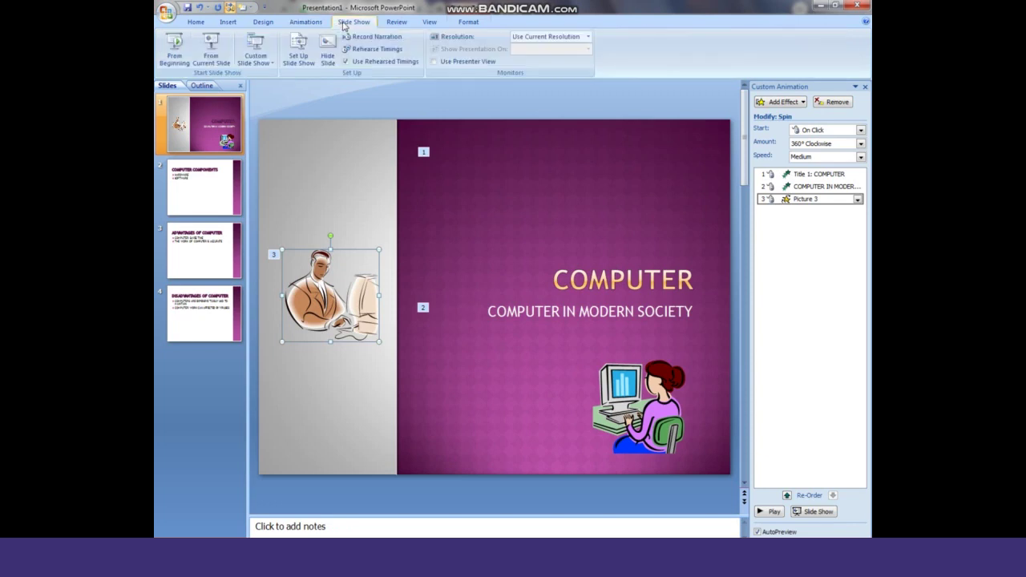
left_click(172, 48)
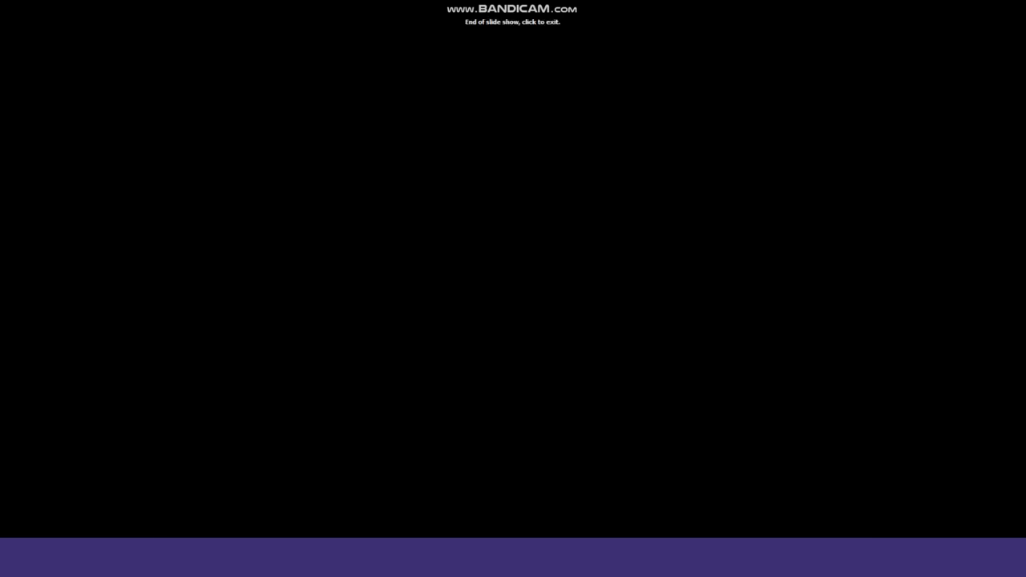
left_click(219, 30)
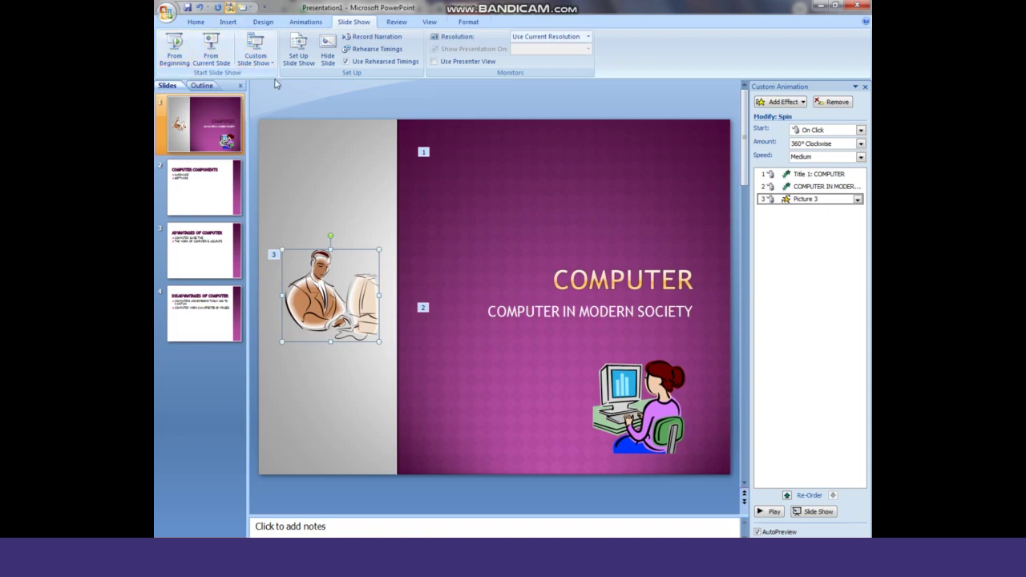